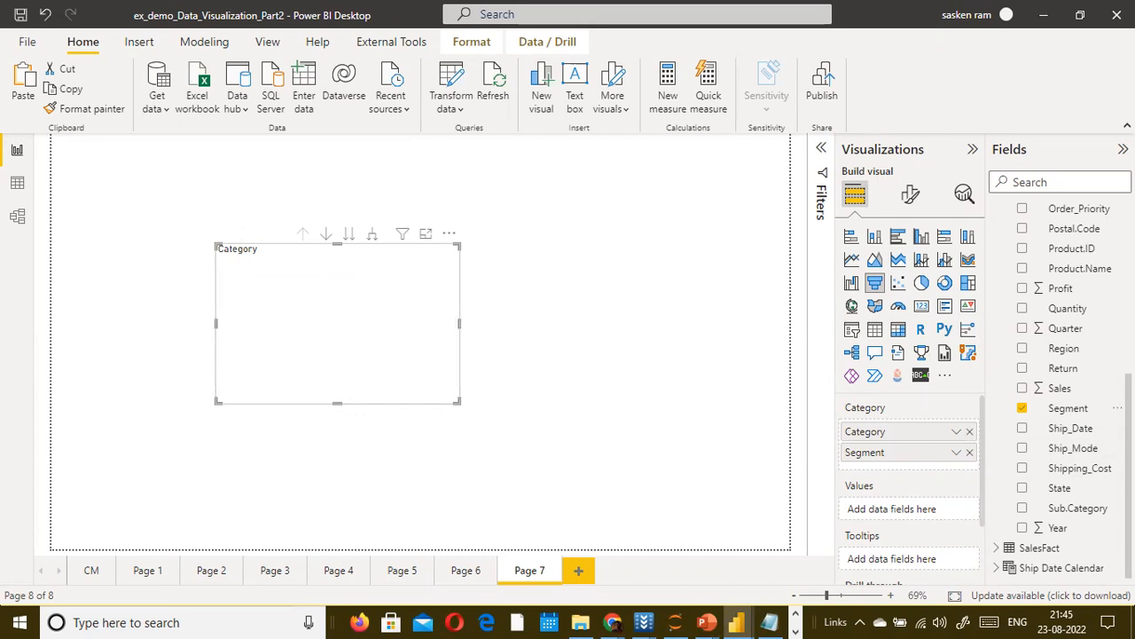
Step: Remove Segment from the funnel chart's category and add Sales as its values
drag(973, 455, 761, 453)
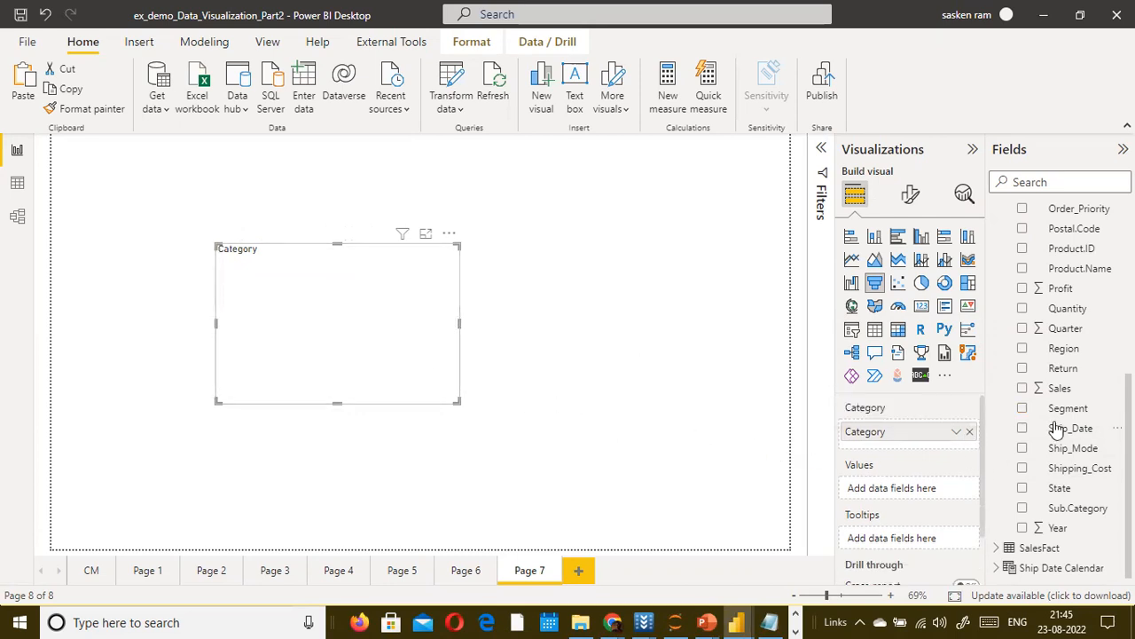
drag(1069, 387, 914, 488)
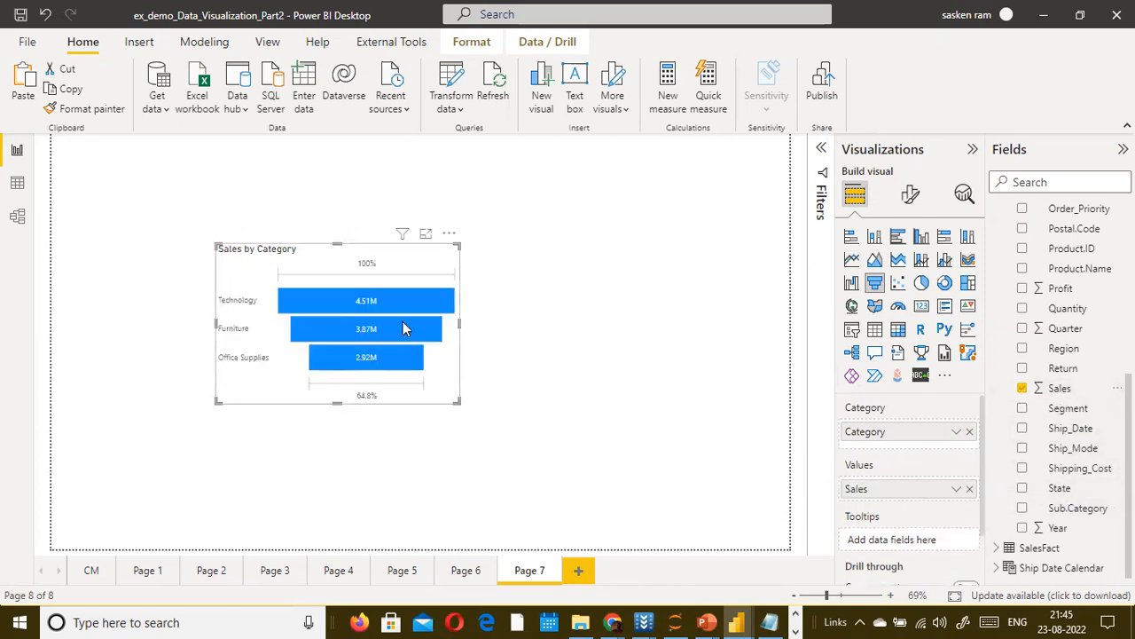
click(556, 316)
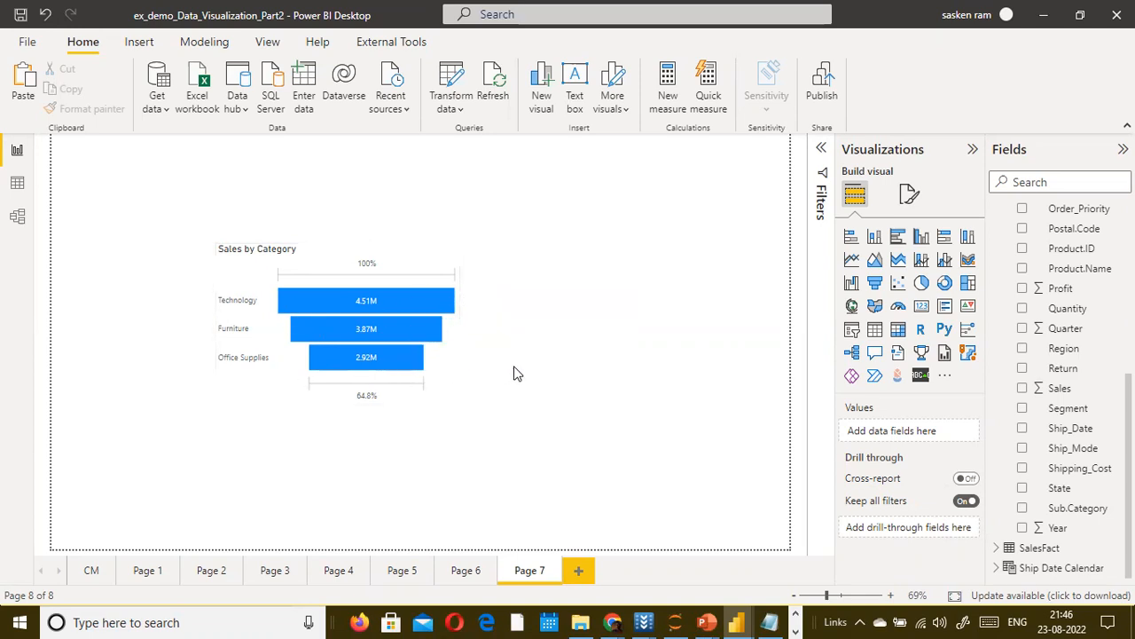
Step: Set the default bar color of the Sales by Category funnel to orange
click(420, 260)
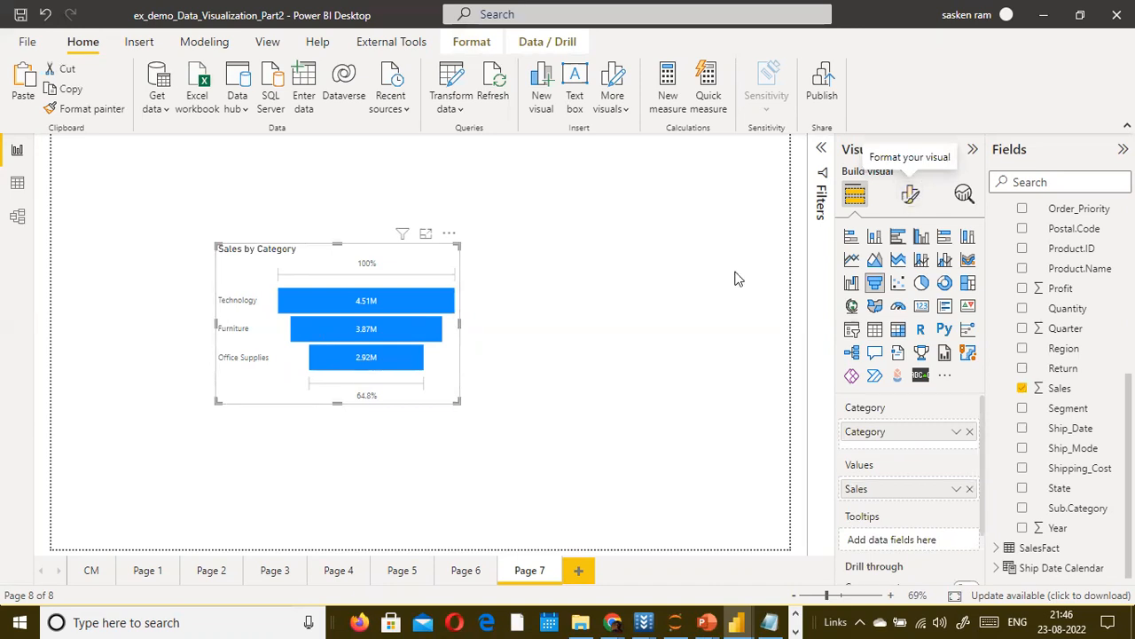
click(910, 194)
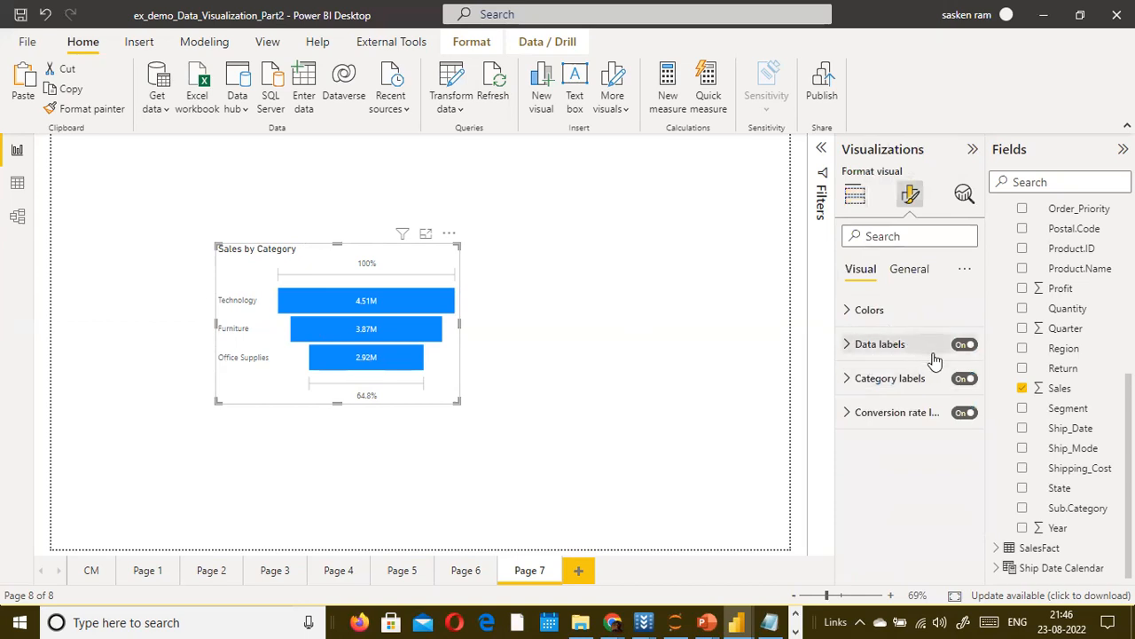
click(870, 310)
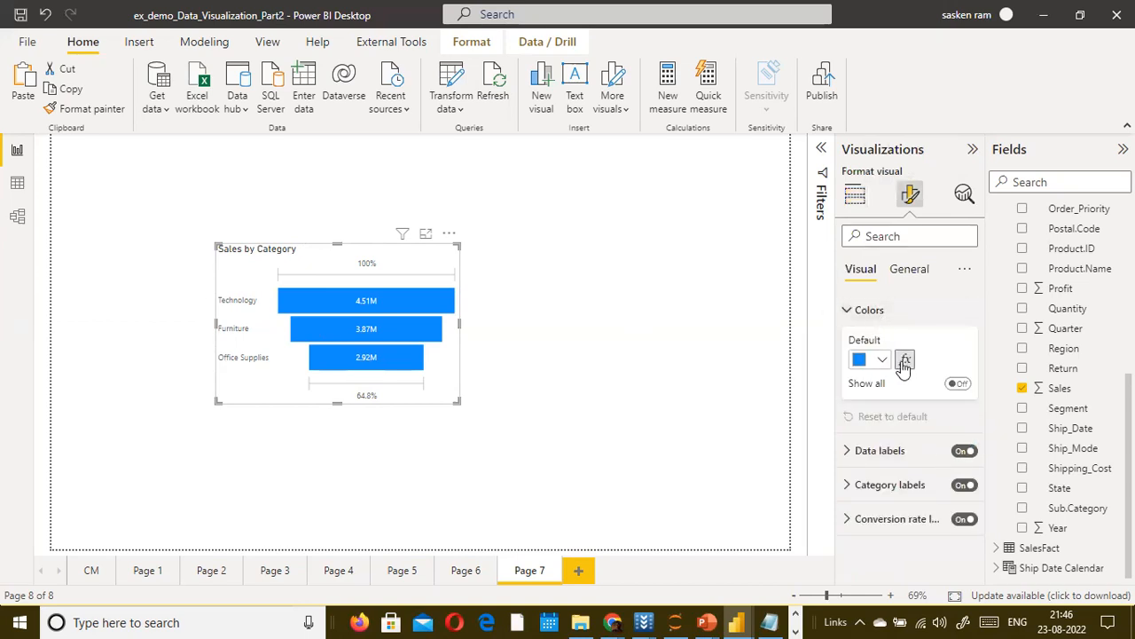
click(881, 360)
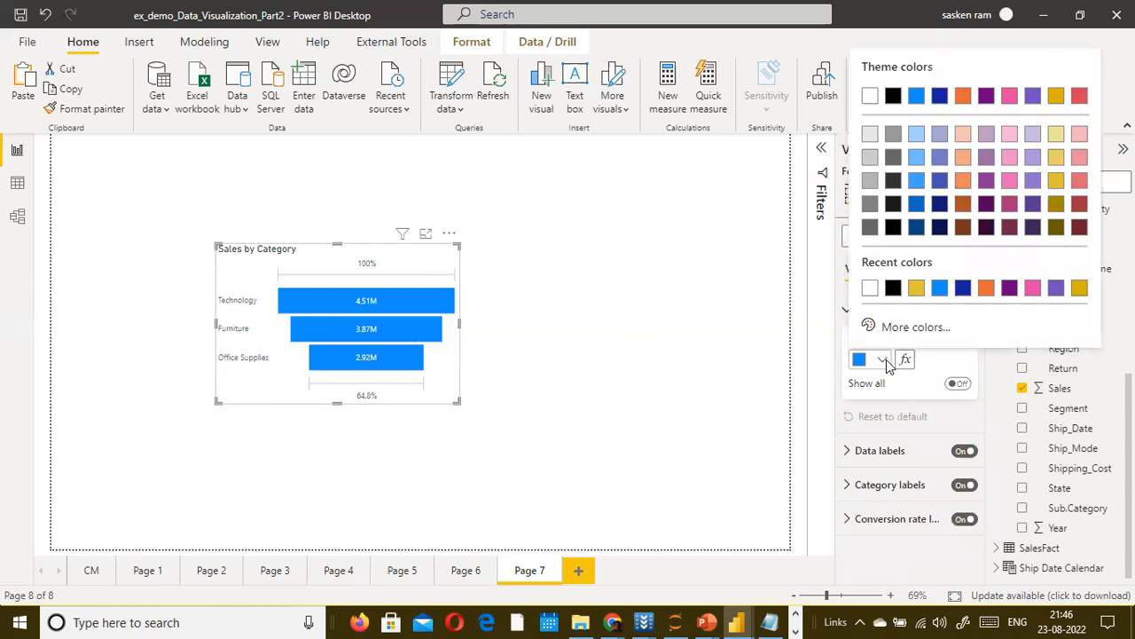
click(986, 287)
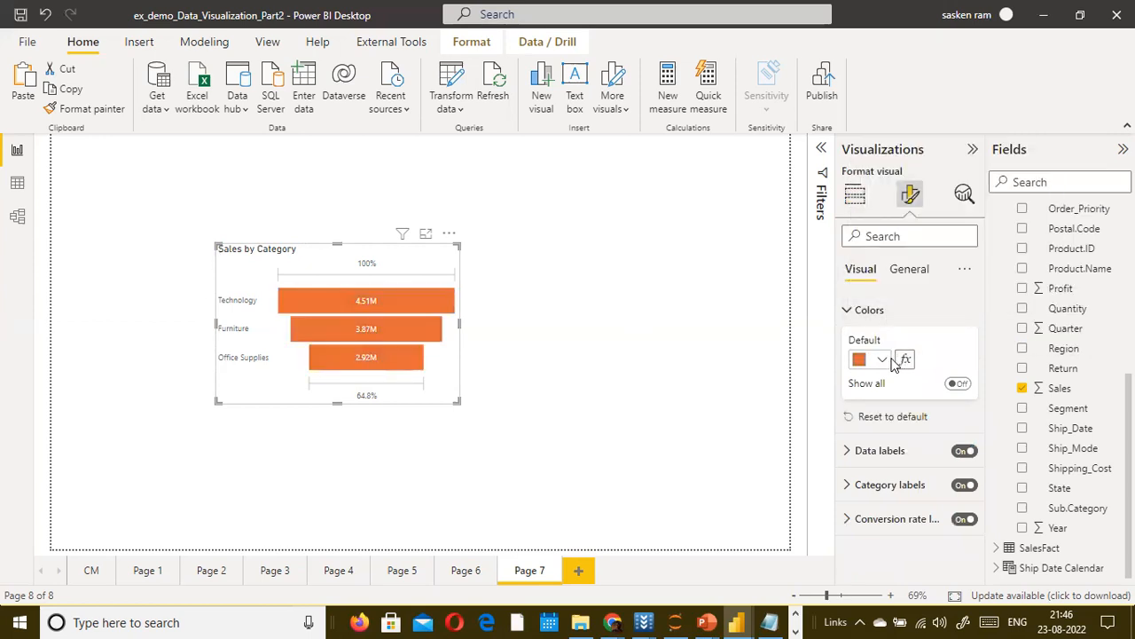
click(883, 359)
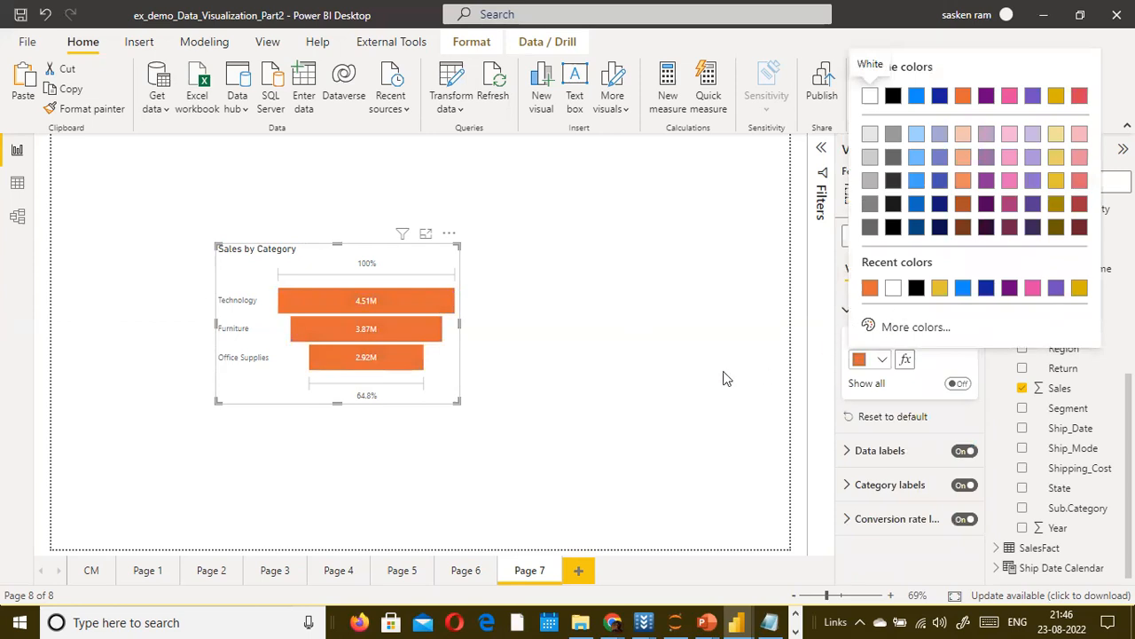
click(797, 379)
click(882, 363)
click(742, 381)
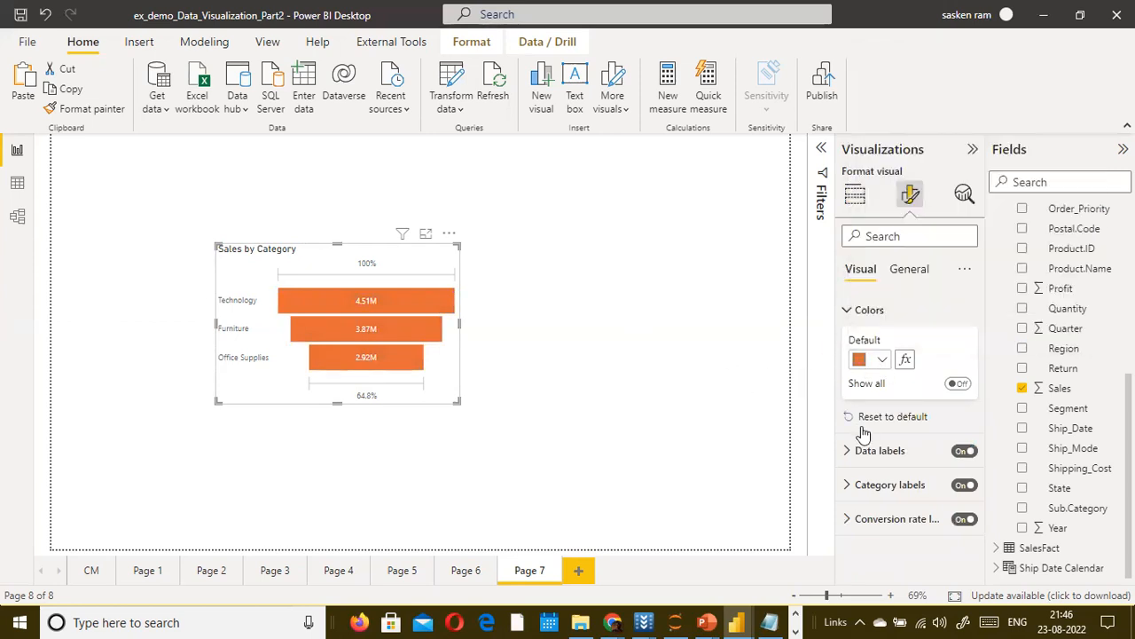
Step: Set the text color of the funnel's category labels to dark blue
click(847, 450)
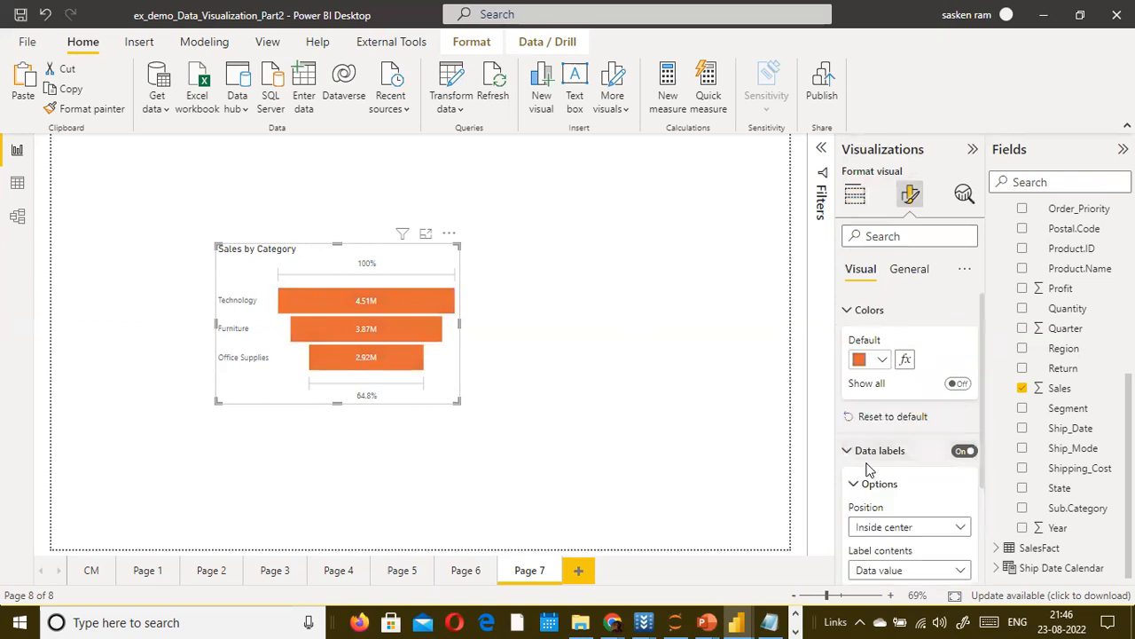
scroll(874, 479, down, 2)
scroll(874, 483, up, 1)
scroll(865, 497, down, 1)
click(867, 537)
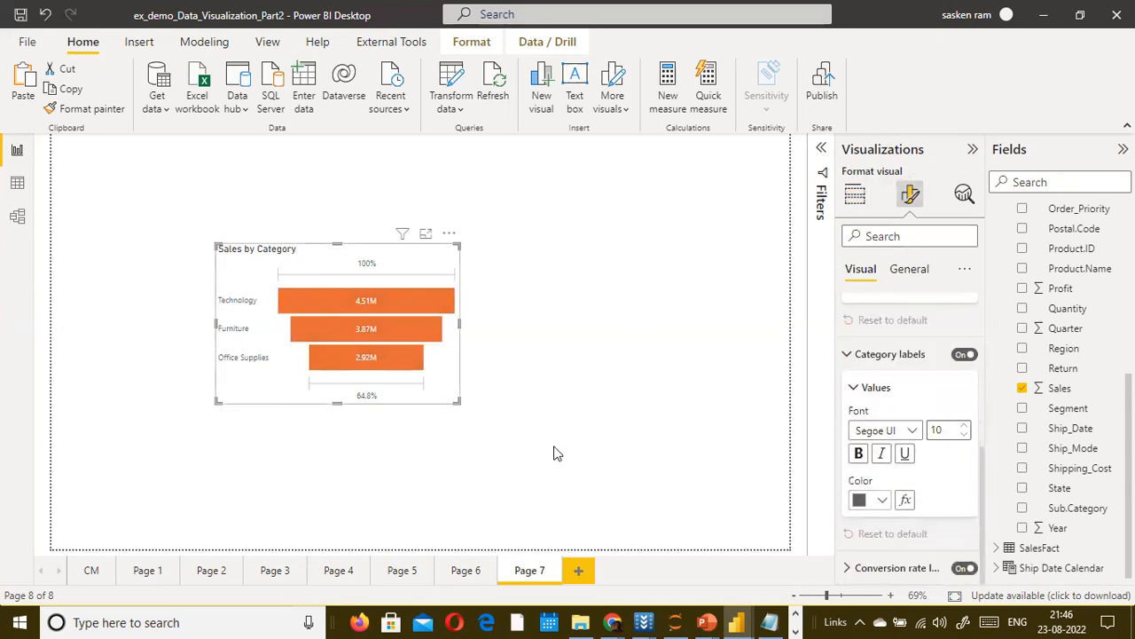
click(881, 502)
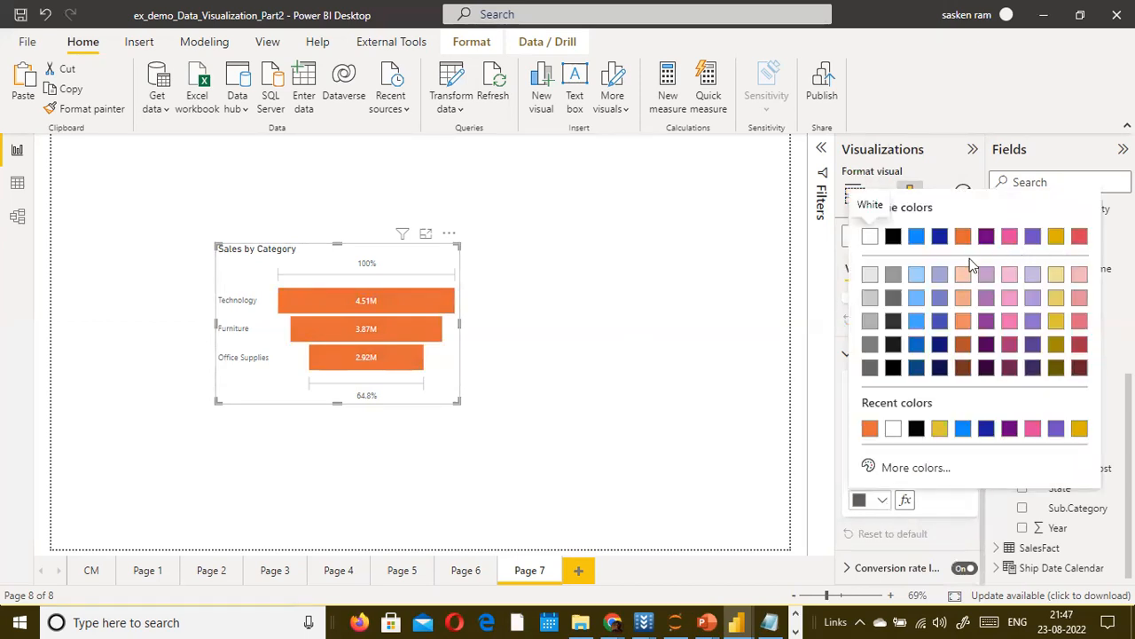
click(939, 237)
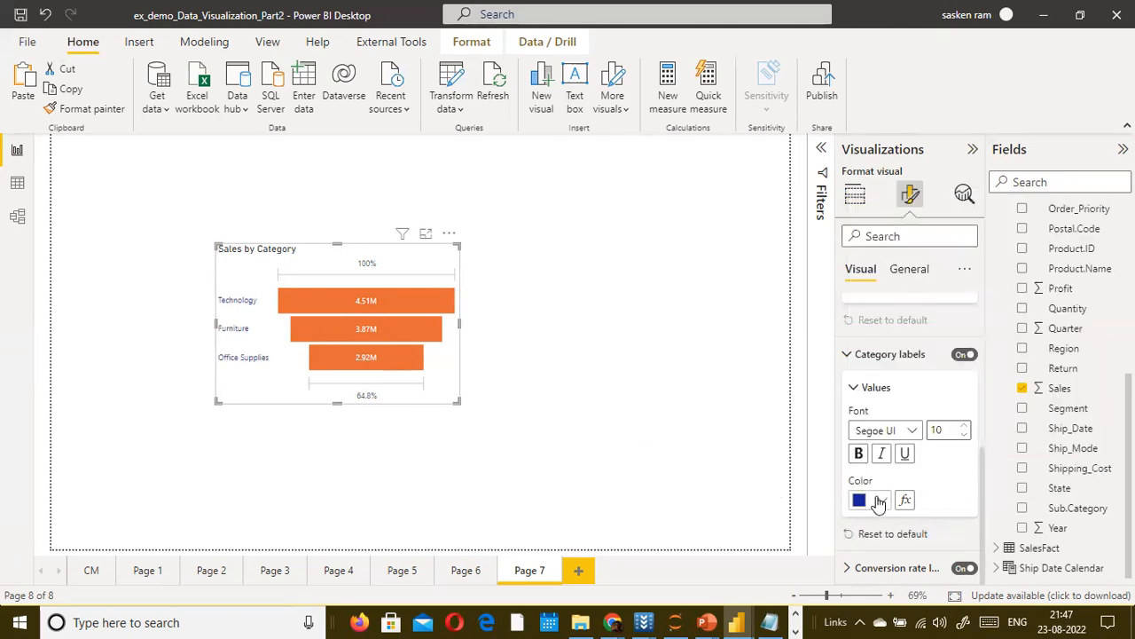
Step: Examine the funnel's general formatting options, including properties, effects, advanced options and position
scroll(878, 519, up, 3)
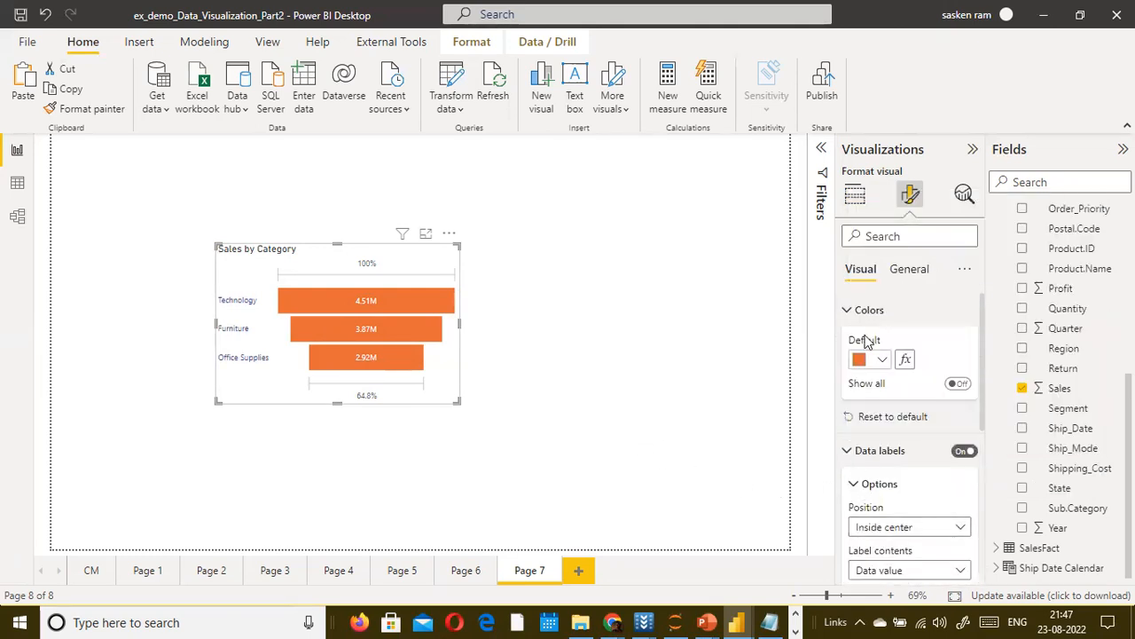
click(927, 275)
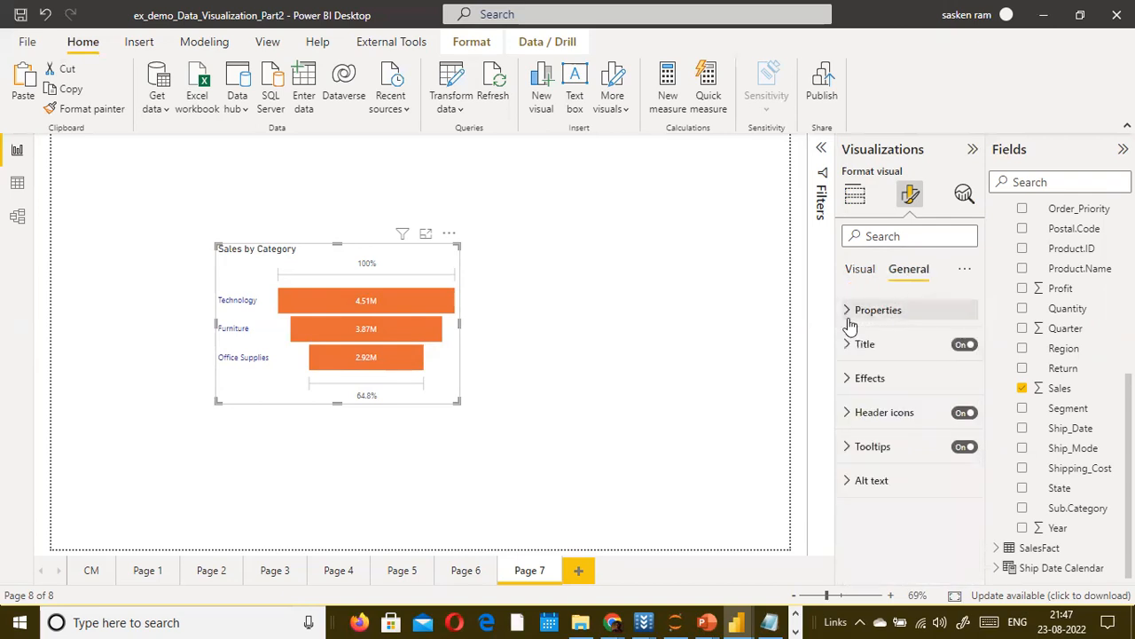
click(884, 312)
scroll(909, 454, down, 2)
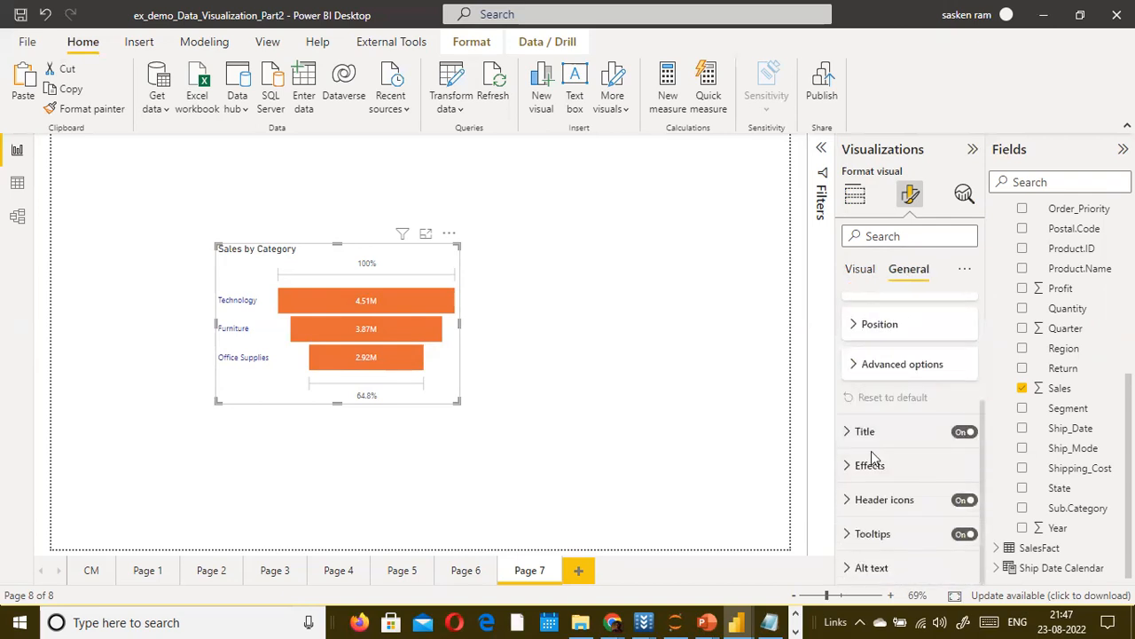
click(847, 472)
scroll(852, 550, down, 3)
scroll(847, 461, up, 5)
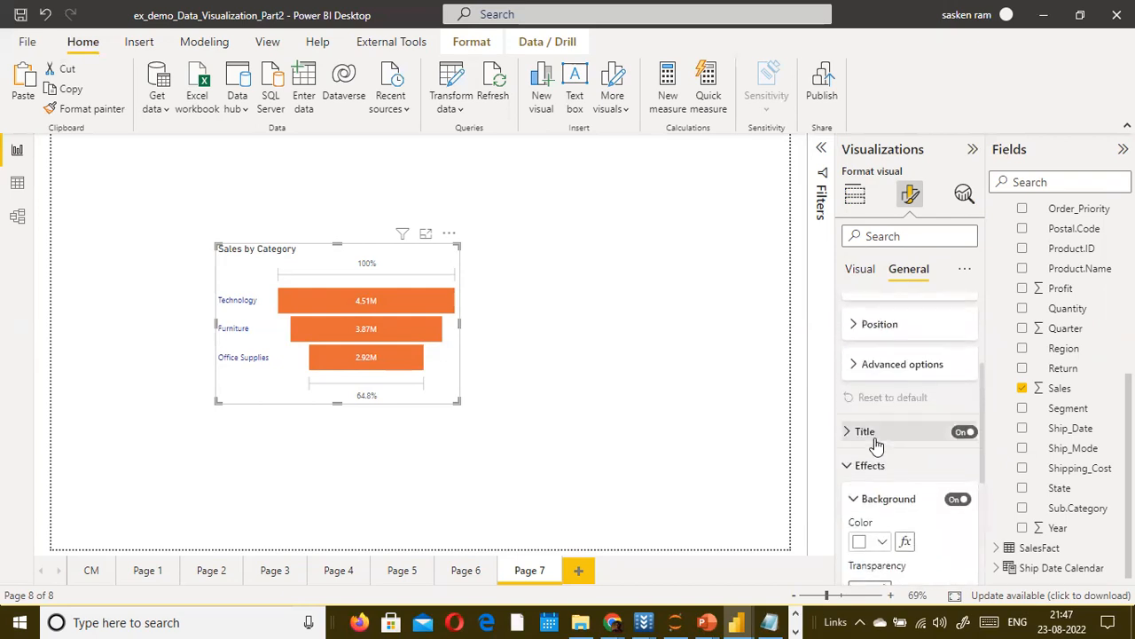
scroll(858, 466, down, 1)
click(855, 447)
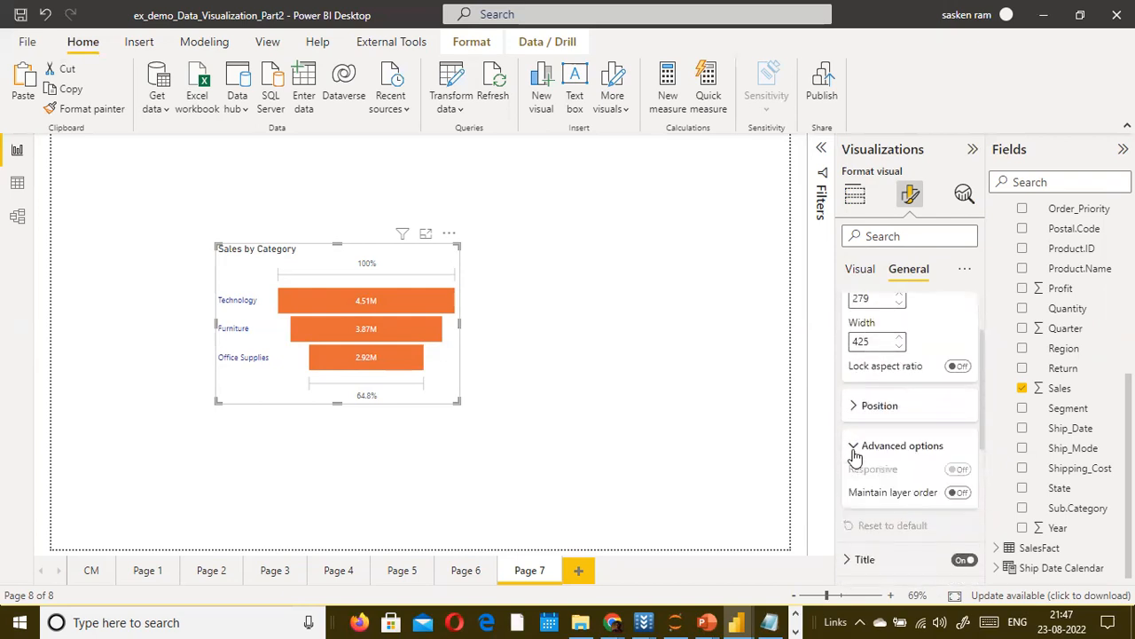
click(855, 405)
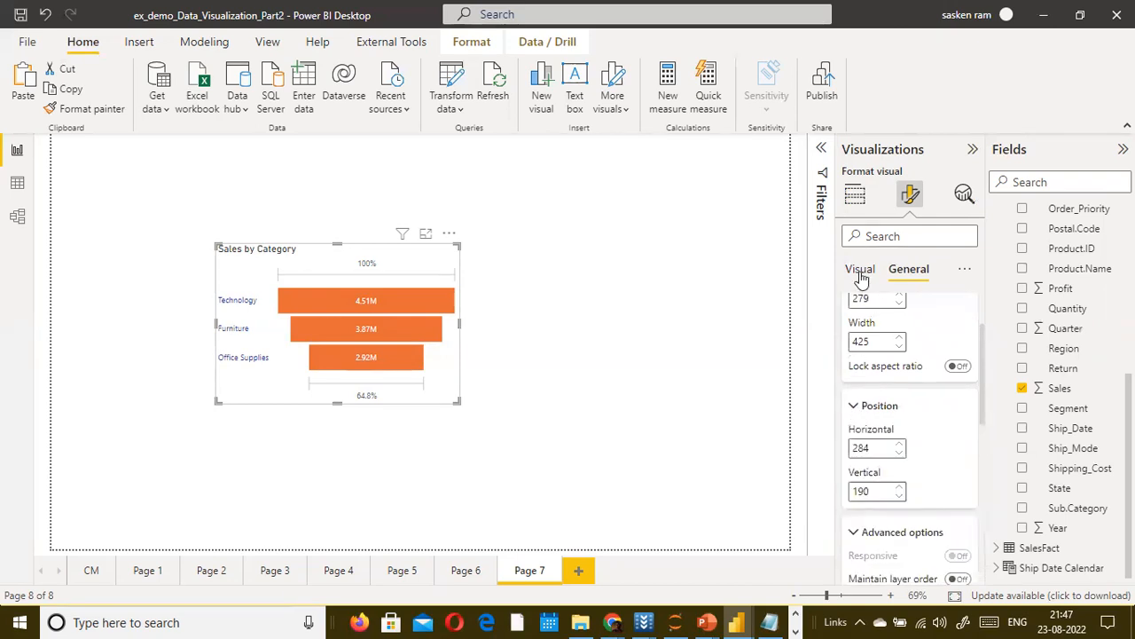
click(857, 269)
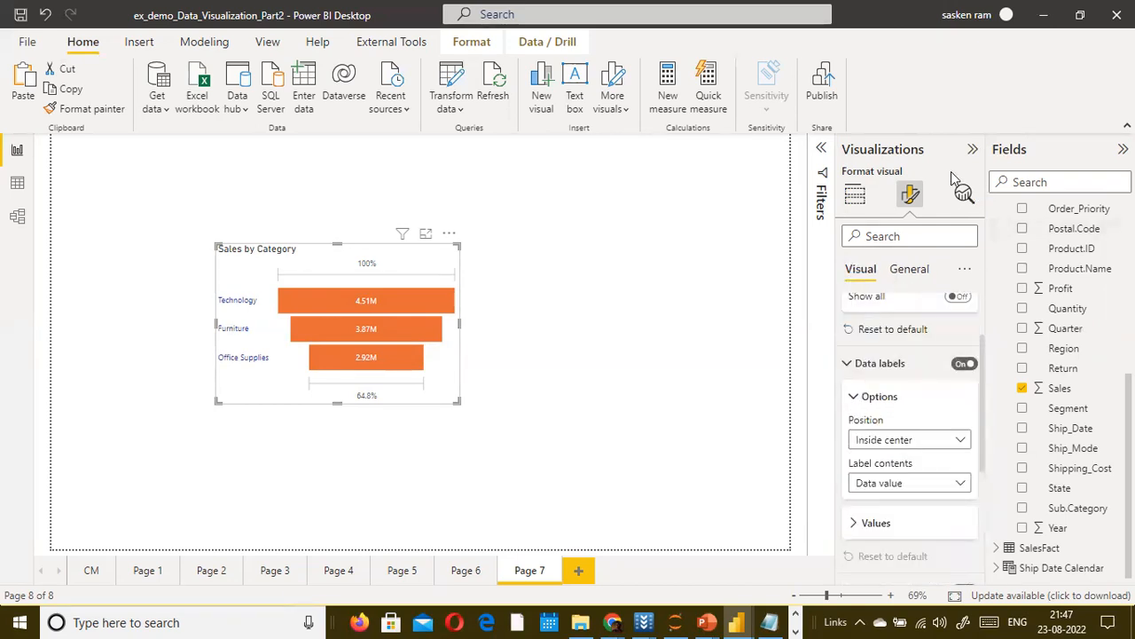
click(965, 195)
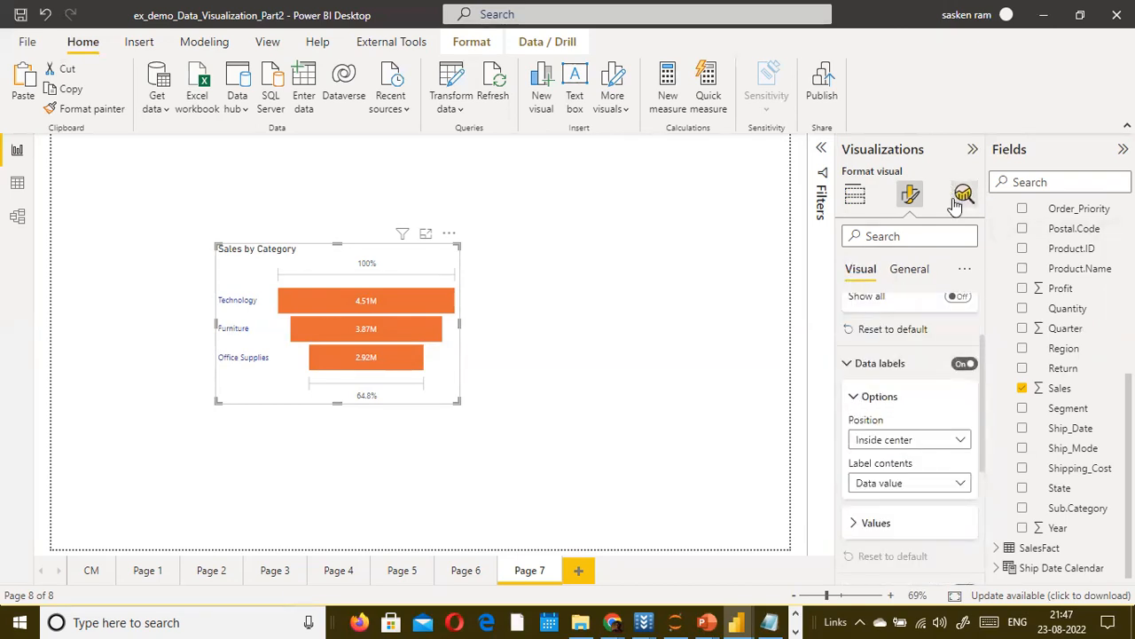
Step: Show individual color settings for all funnel categories and set the Furniture bar to dark blue
click(908, 199)
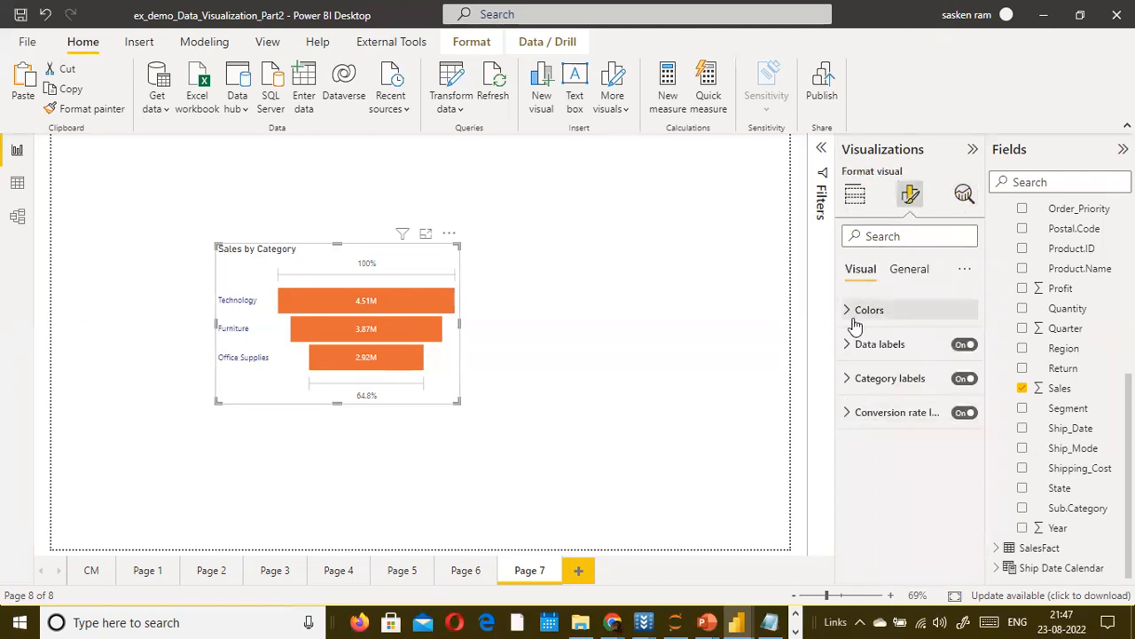
click(848, 309)
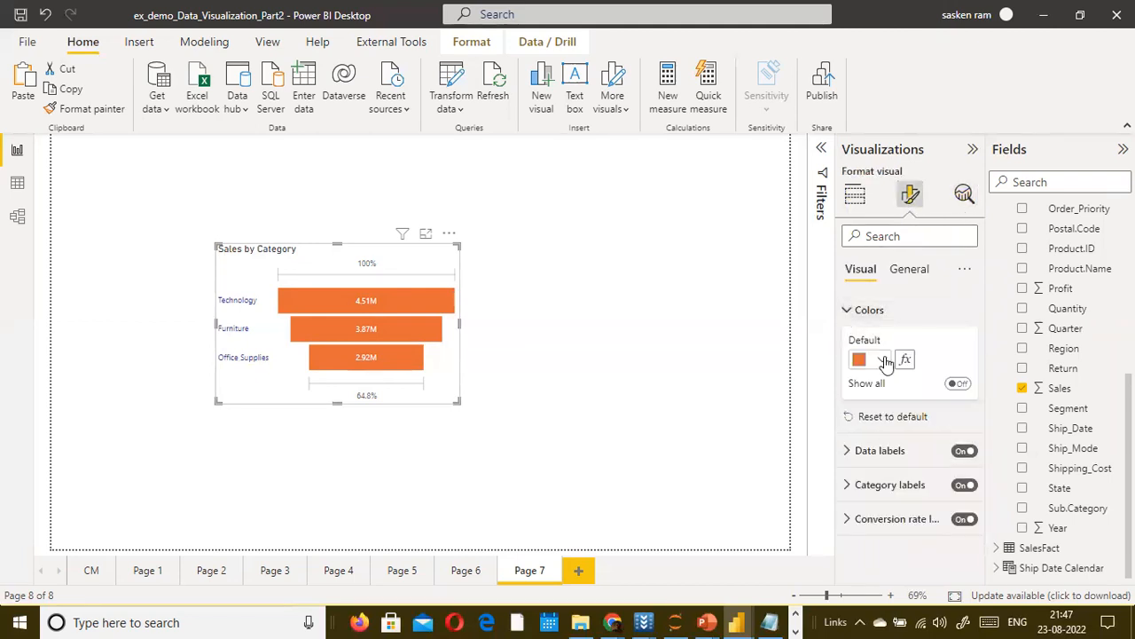
click(957, 383)
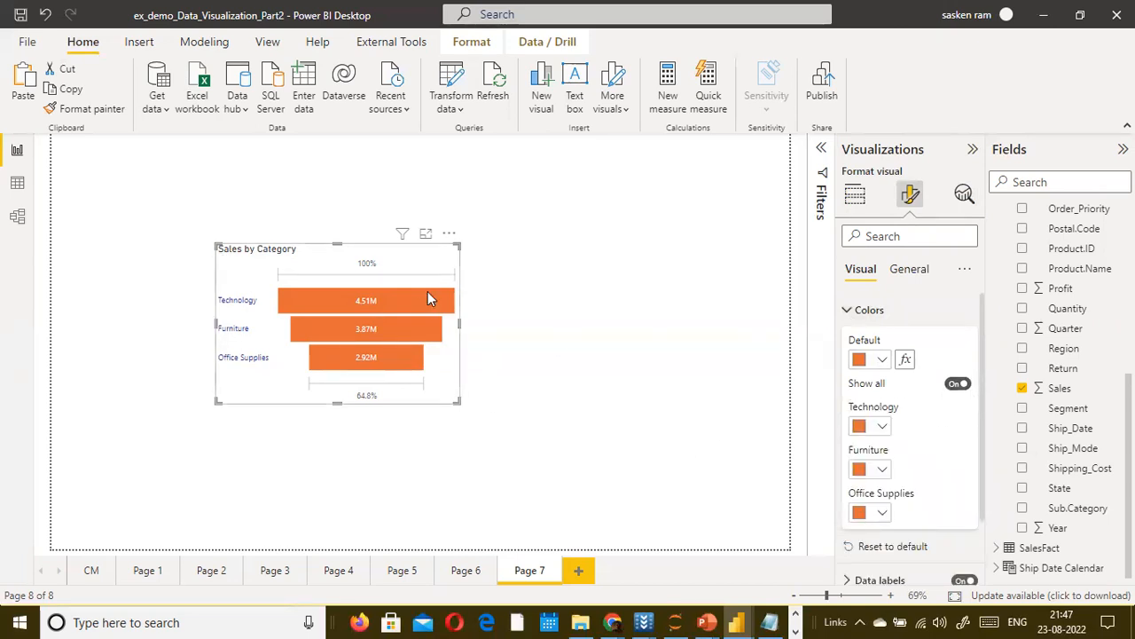
click(883, 470)
click(869, 397)
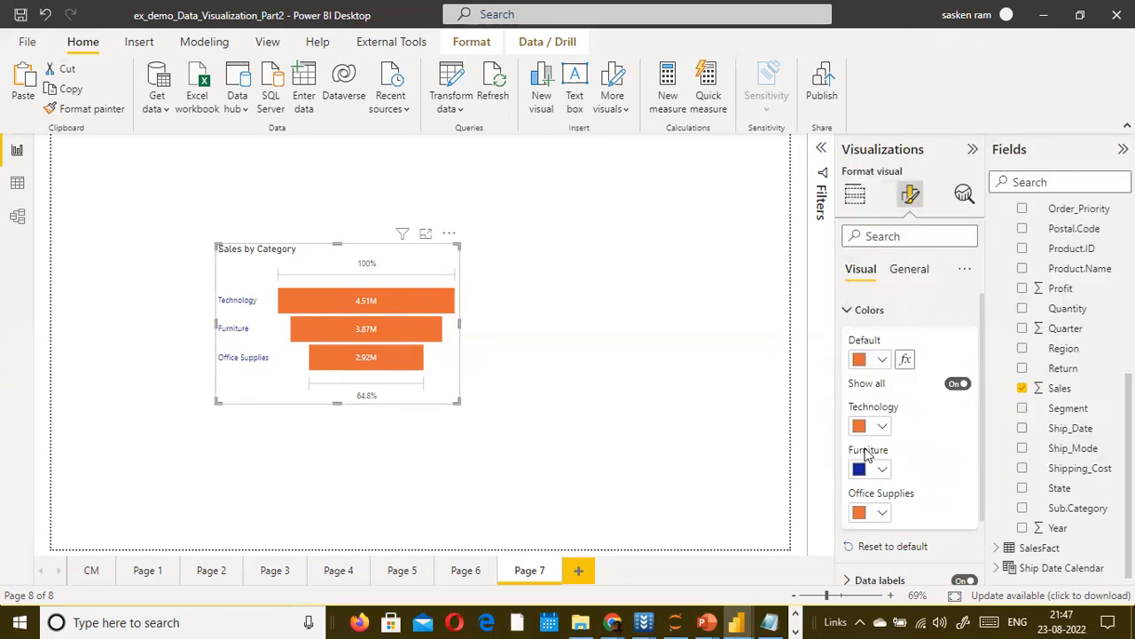
Step: Give the Office Supplies bar a custom bright green color, #02F94C
click(883, 513)
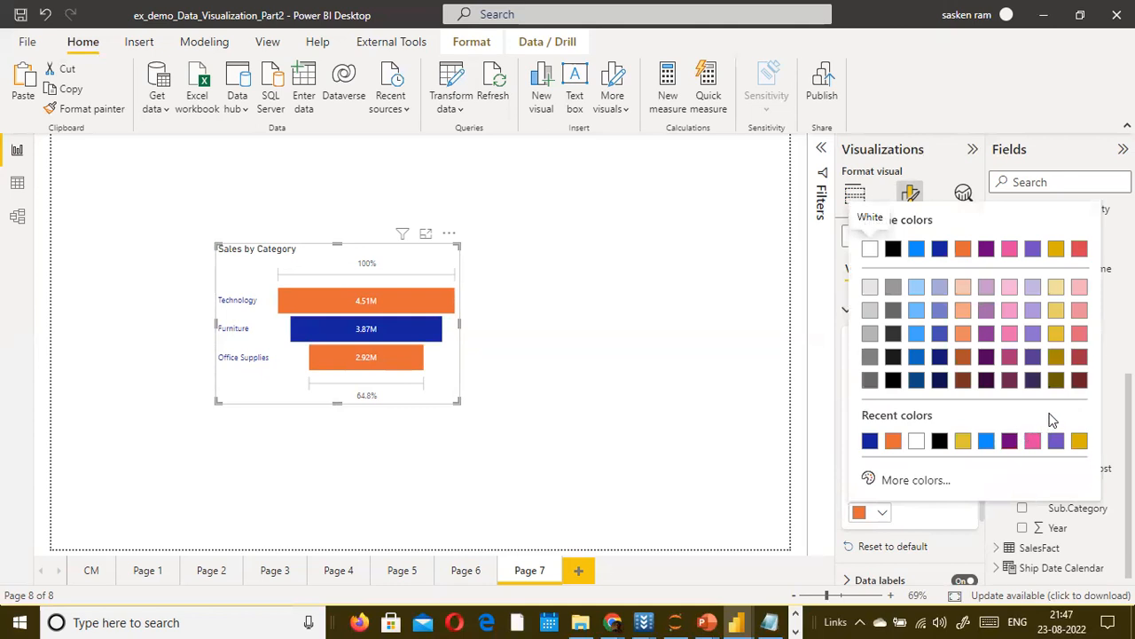
click(930, 480)
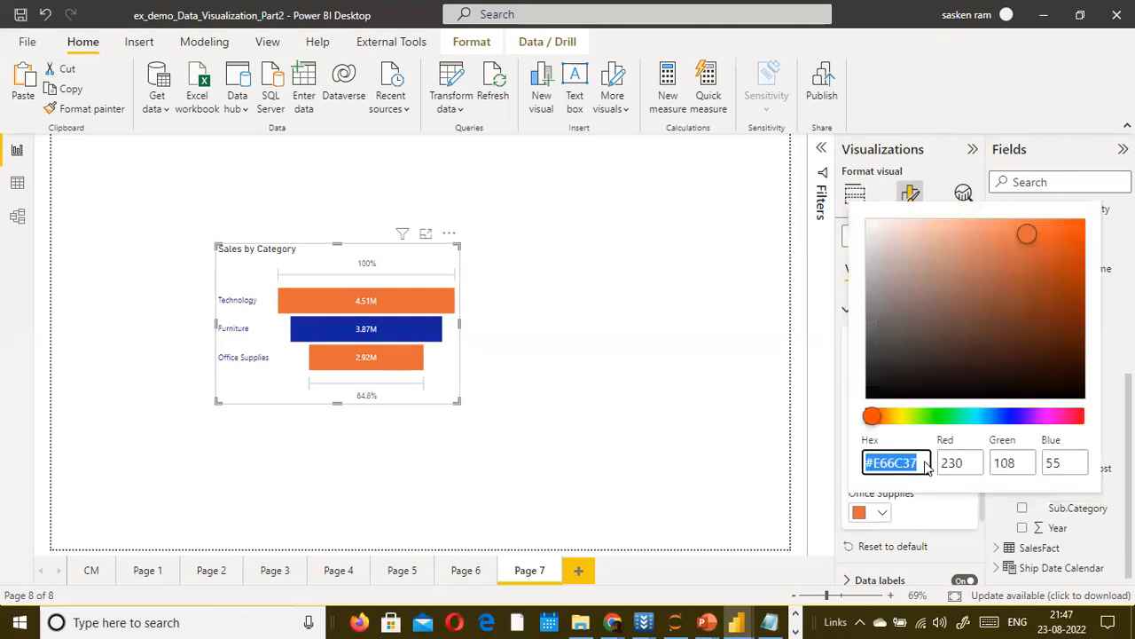
click(947, 417)
click(1070, 235)
click(1076, 226)
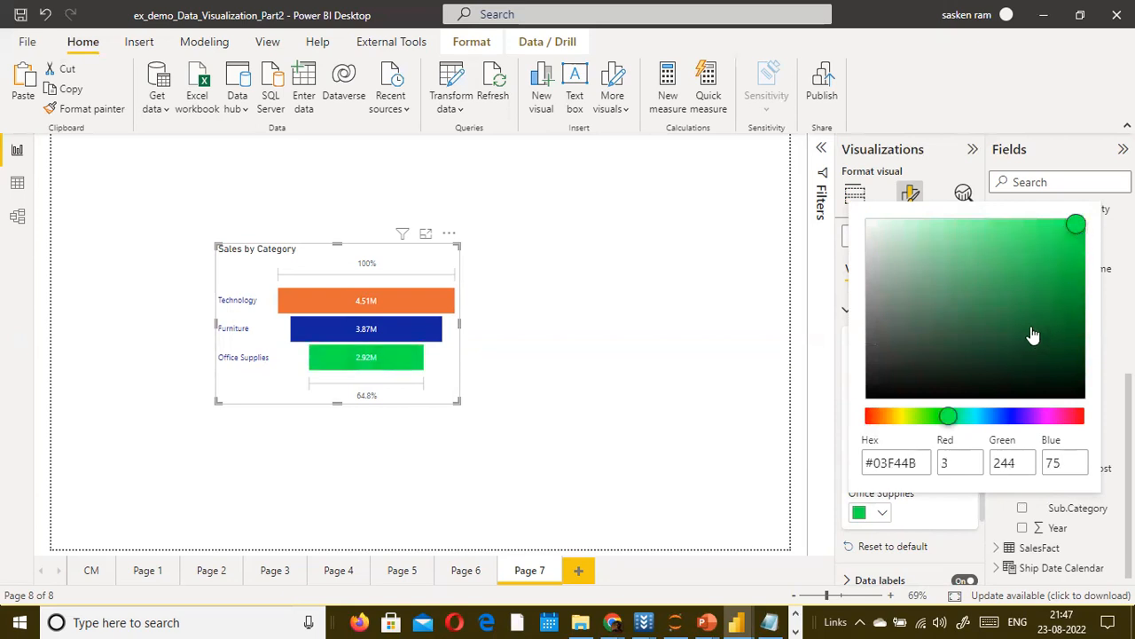
click(1069, 225)
click(1077, 224)
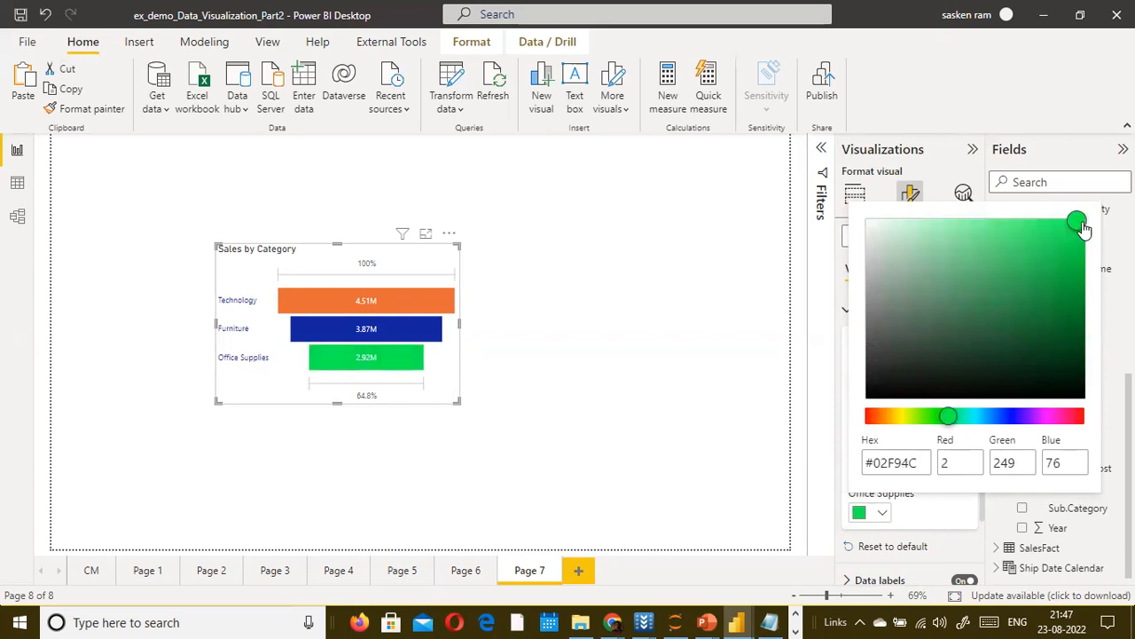
click(674, 488)
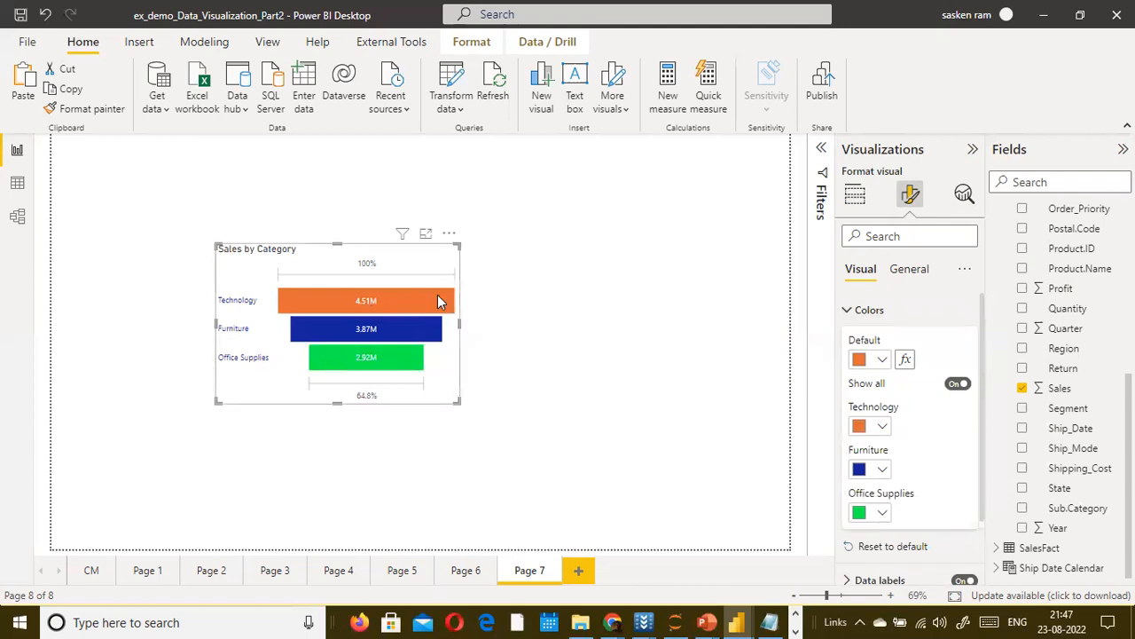
Step: Set the funnel's default color to a darker shade of blue and the Technology bar to orange
click(887, 361)
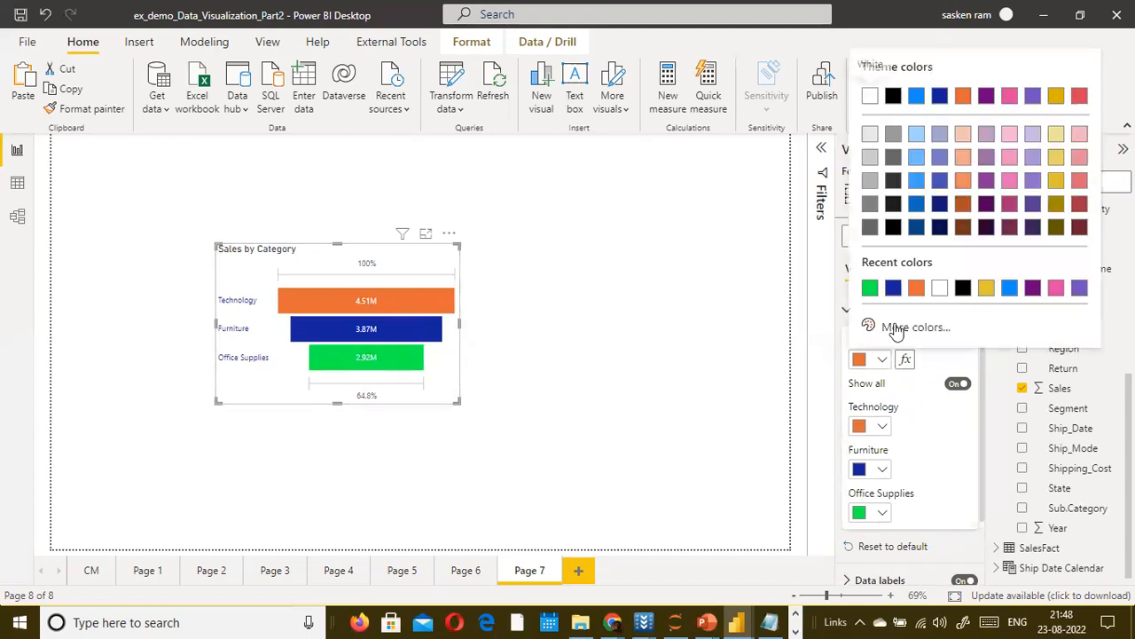
click(917, 204)
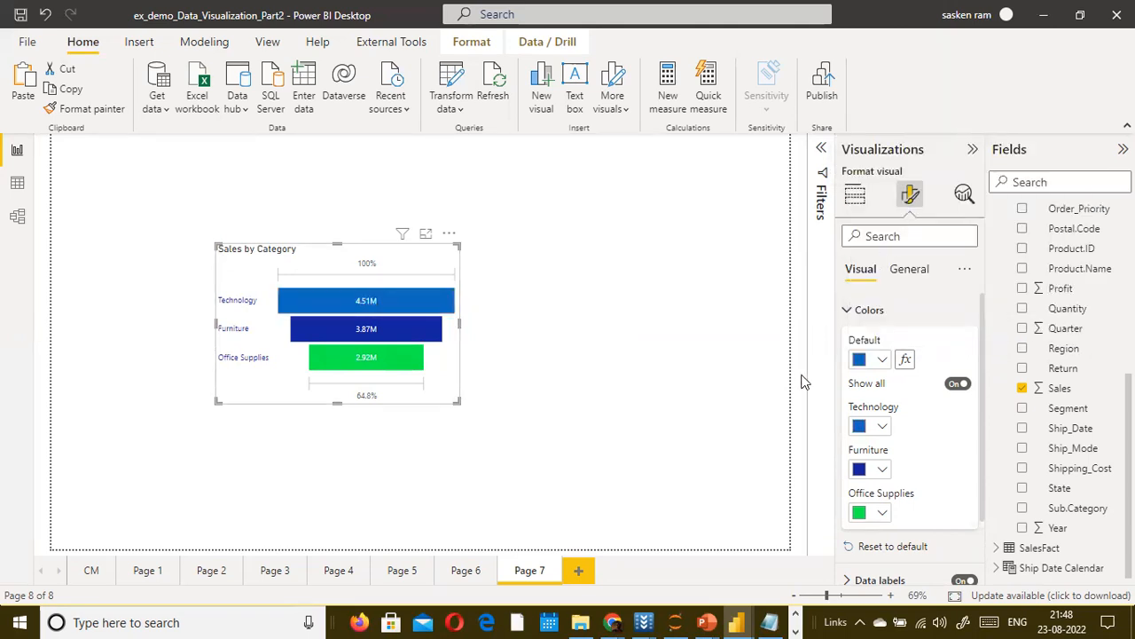
click(882, 427)
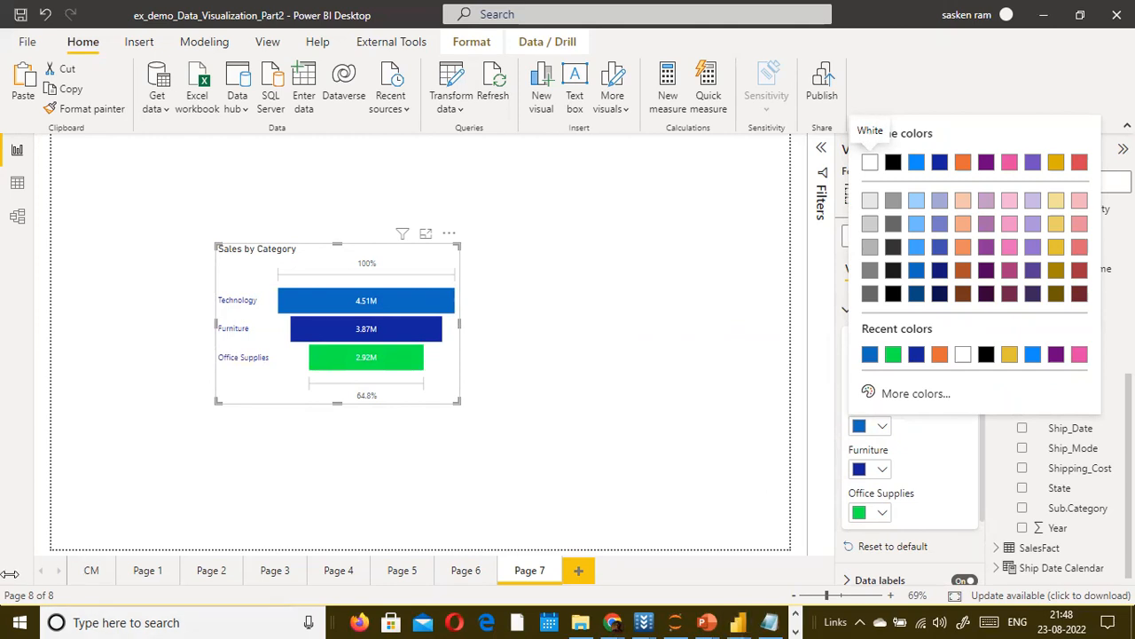
click(940, 355)
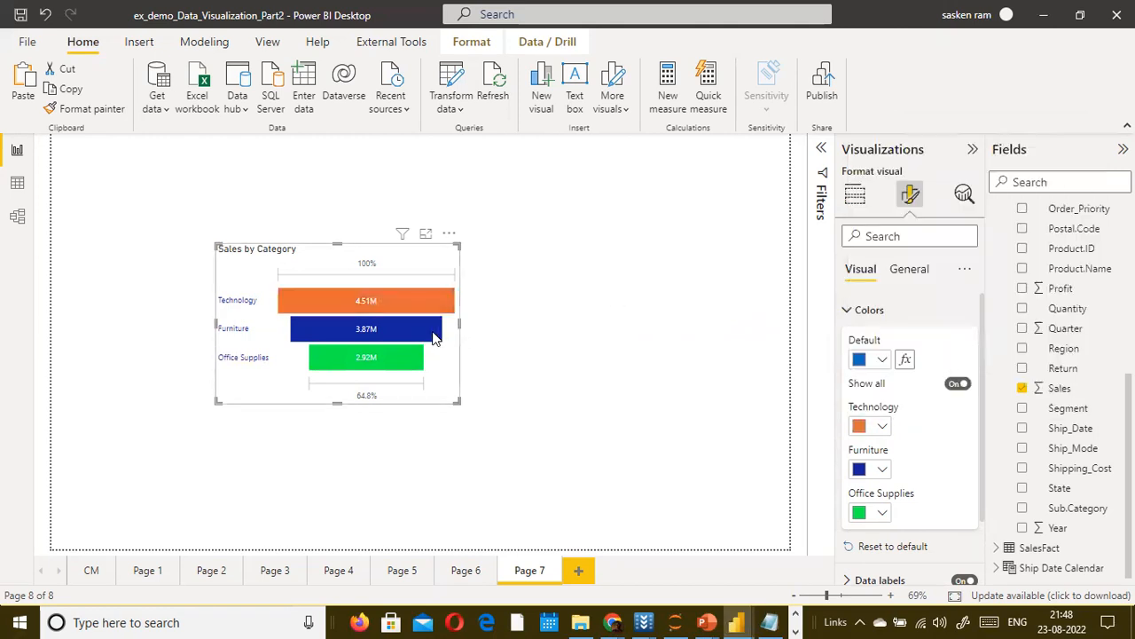
Step: Recolor the funnel's Technology bar a darker shade of blue and its Furniture bar dark purple
click(889, 427)
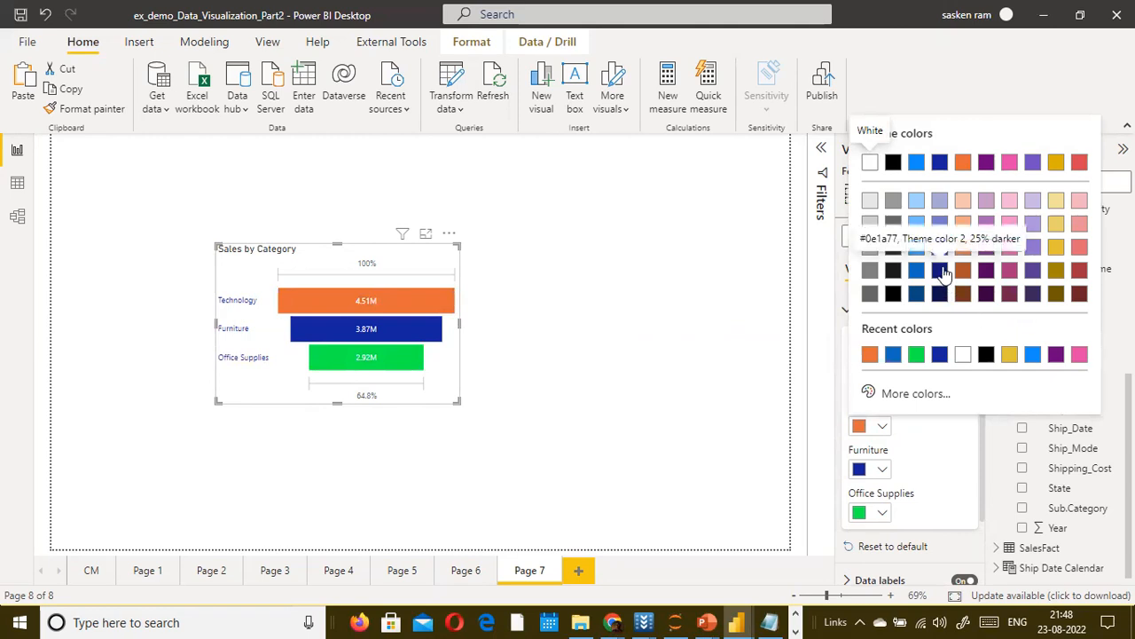
click(990, 267)
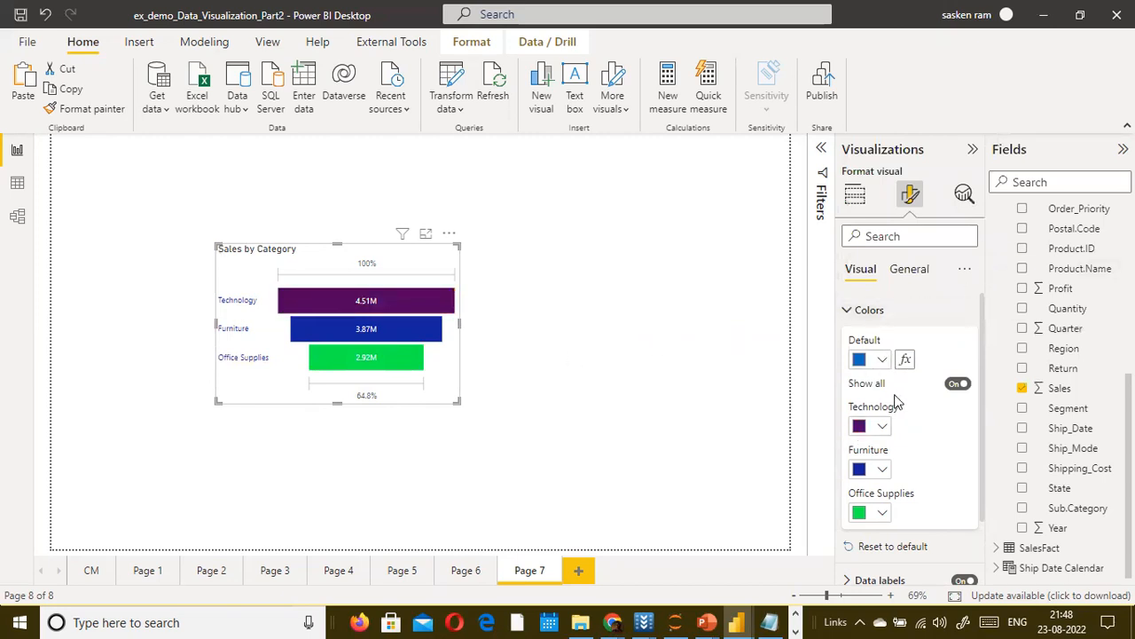
scroll(888, 432, down, 1)
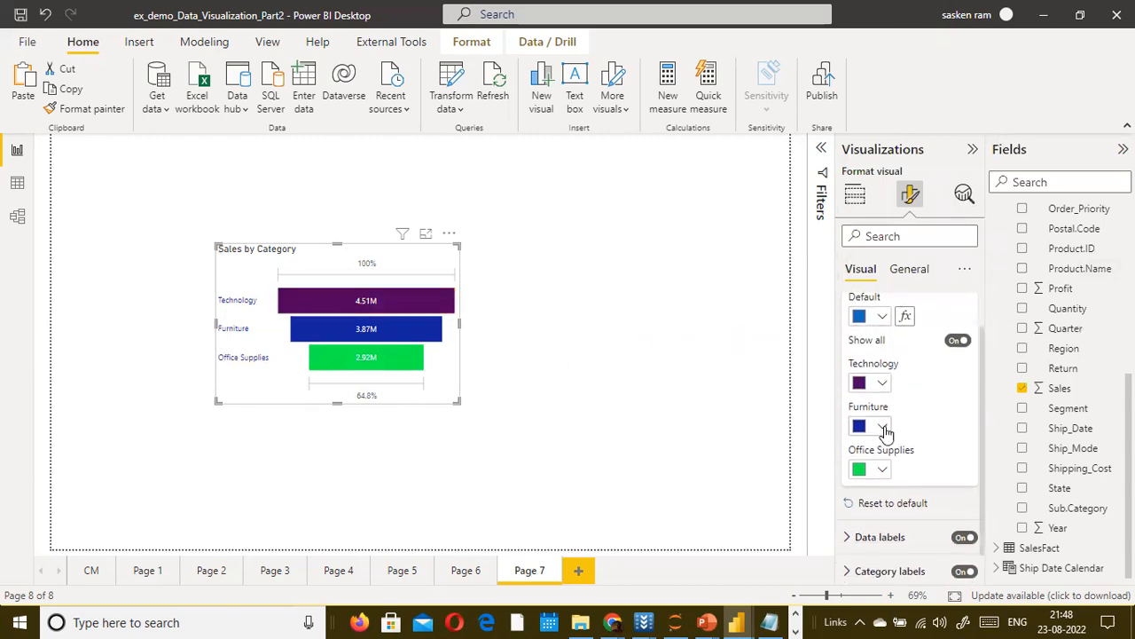
click(883, 384)
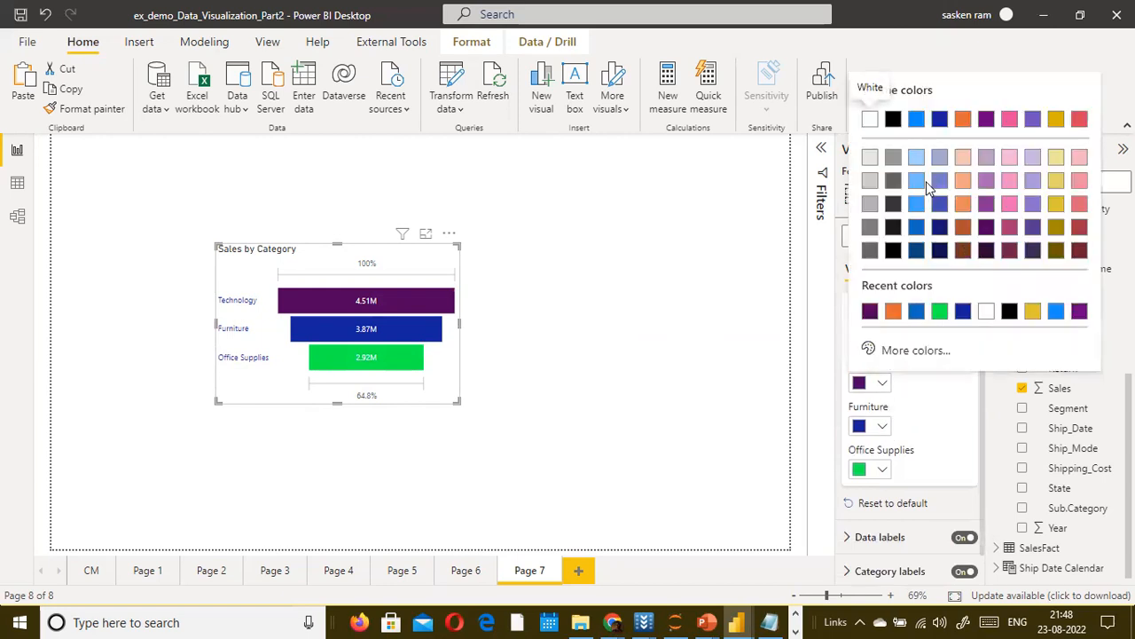
click(916, 227)
click(883, 427)
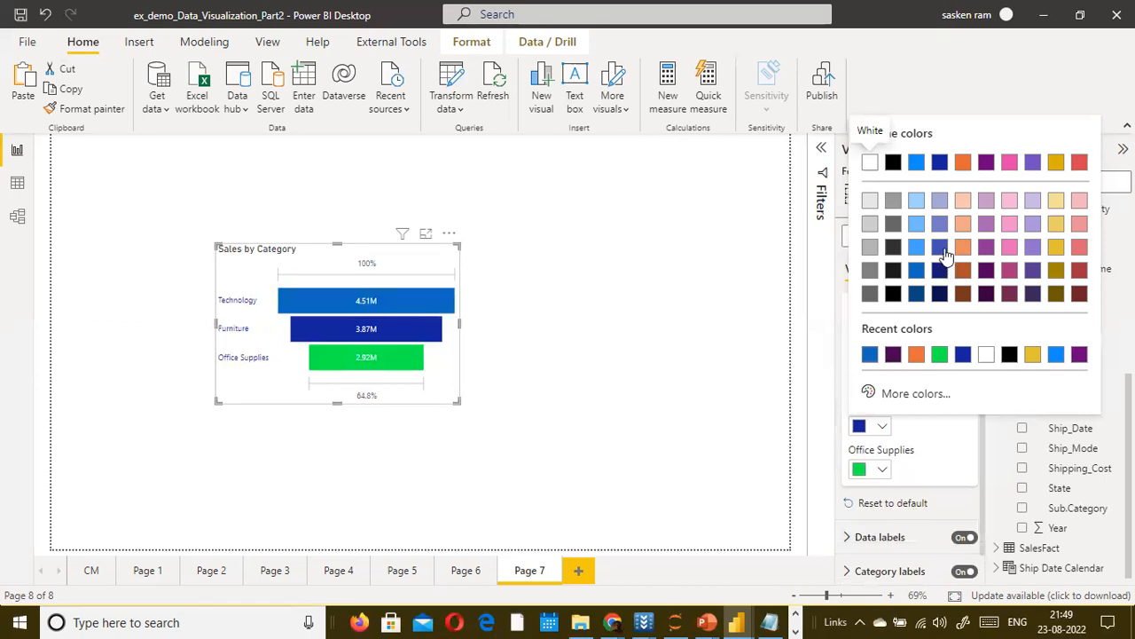
click(986, 271)
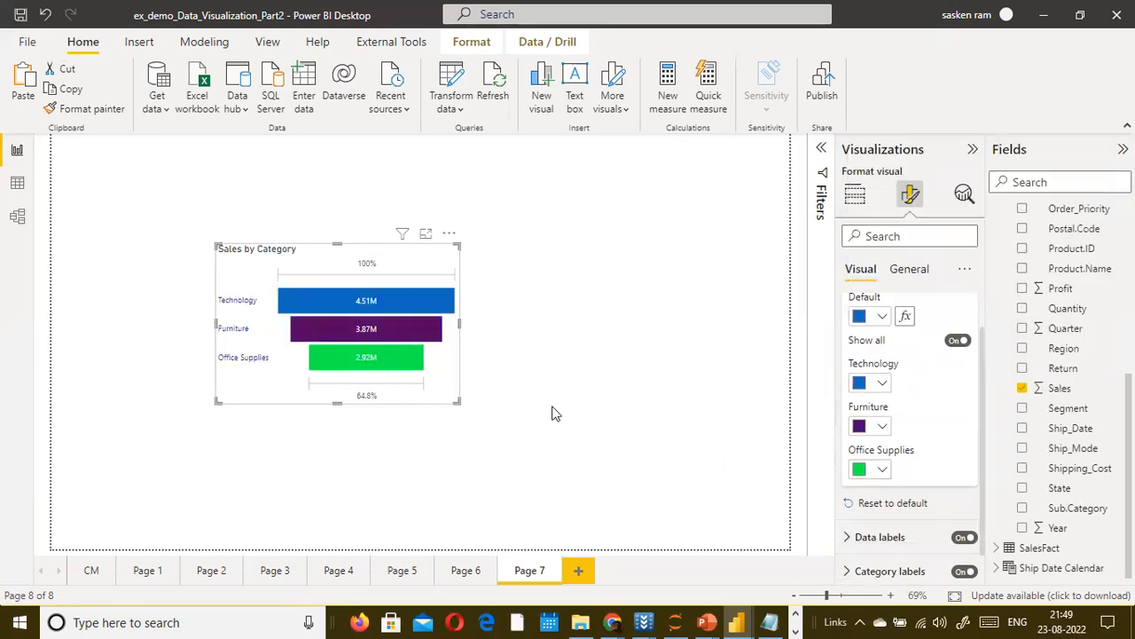
Step: Move the funnel chart to the upper-left area of the report page
click(643, 369)
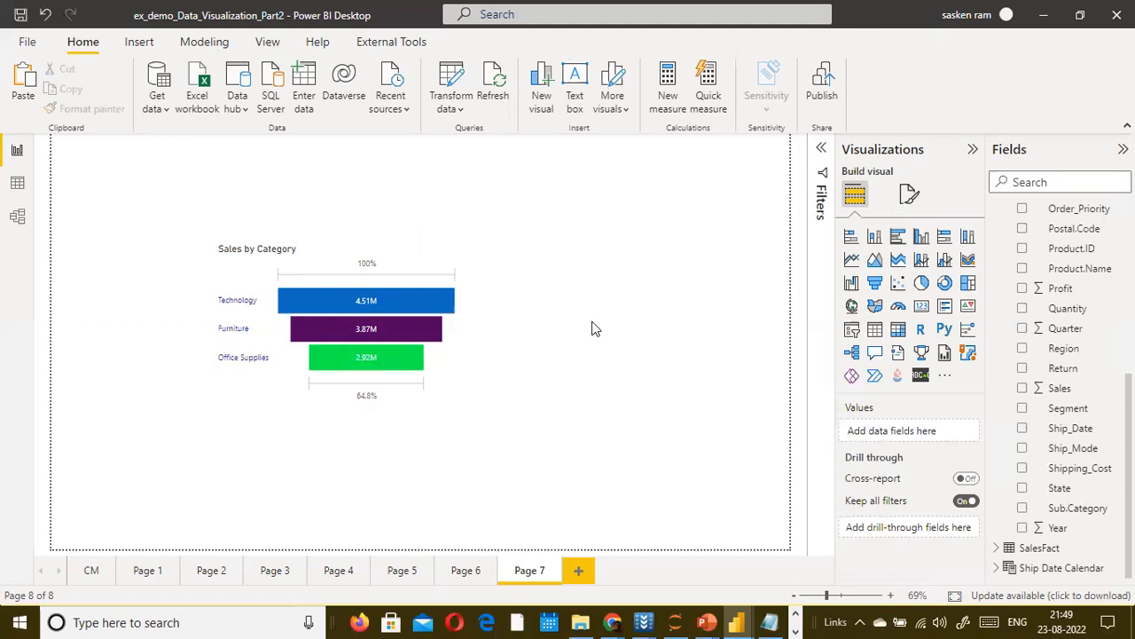
drag(427, 379, 322, 305)
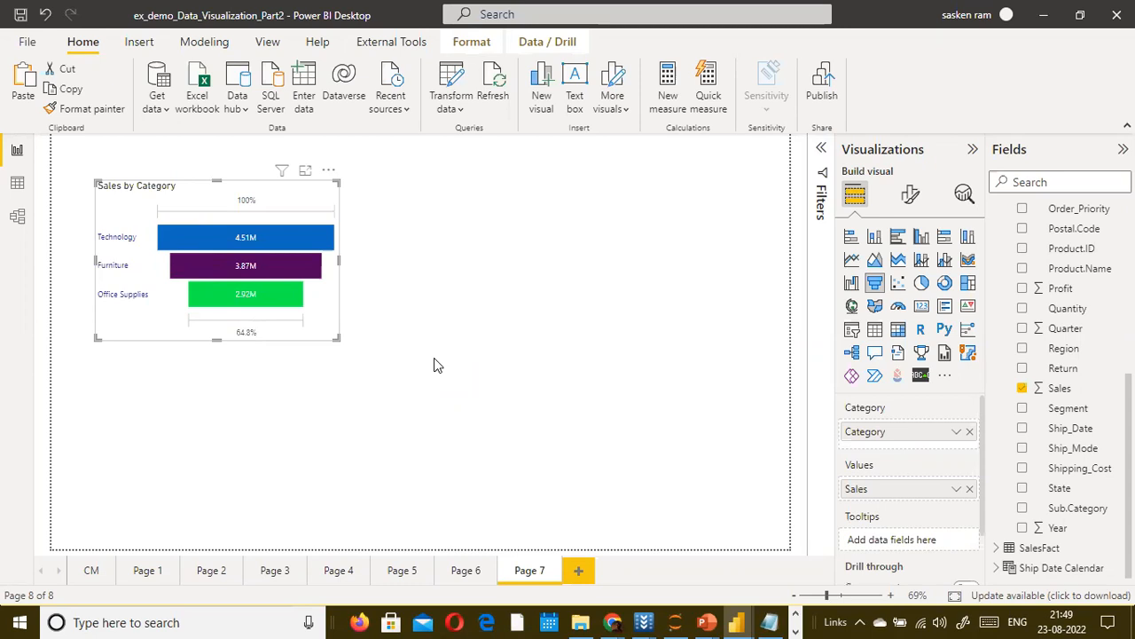
key(alt+Tab)
key(alt+Tab)
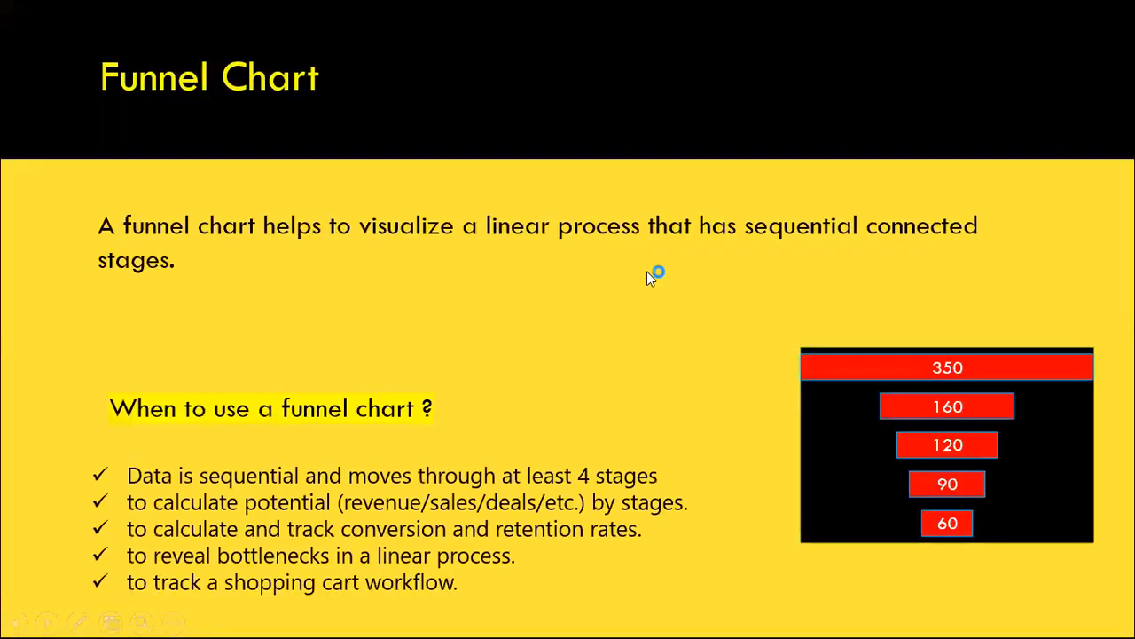
click(633, 285)
click(631, 290)
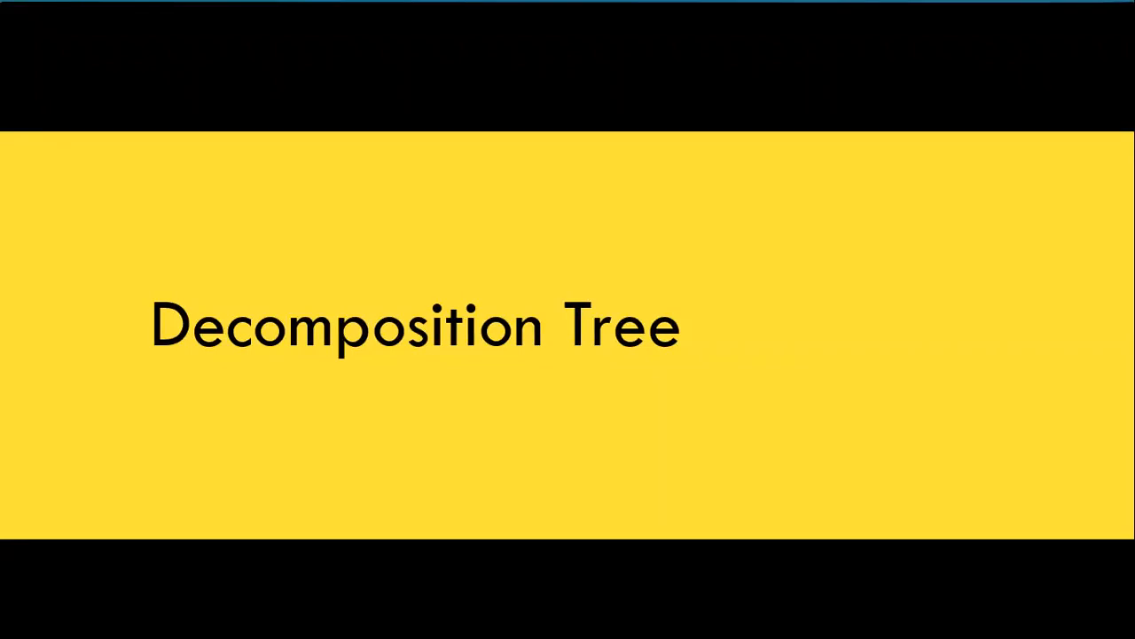
key(Right)
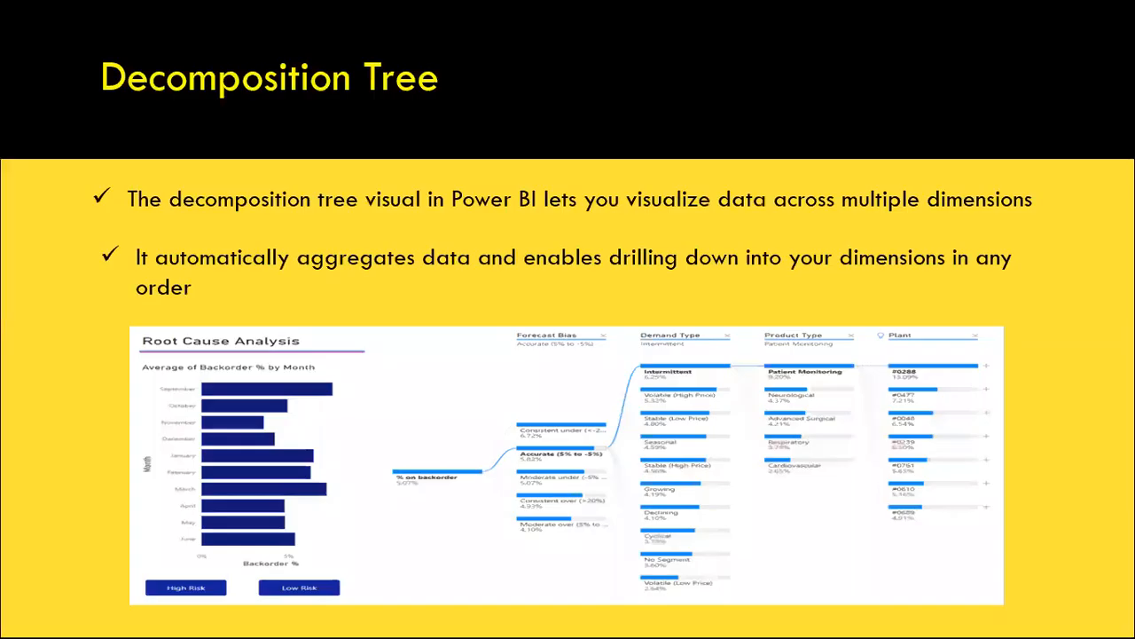
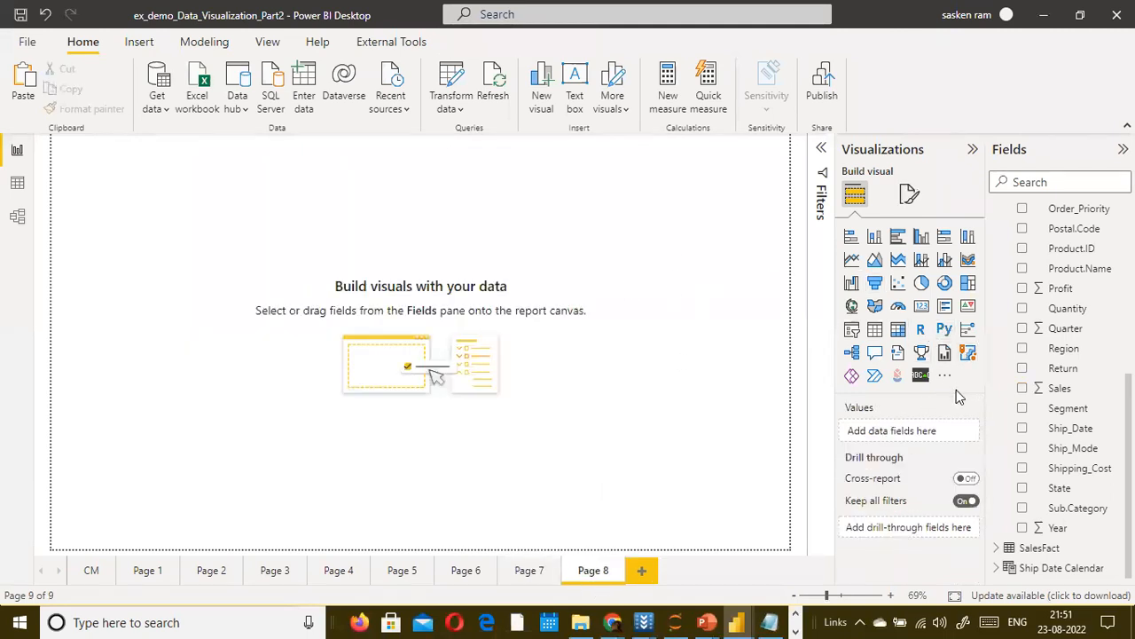
Step: Insert a decomposition tree on the empty Page 8, placed in the page's left half and widened to nearly double
click(856, 356)
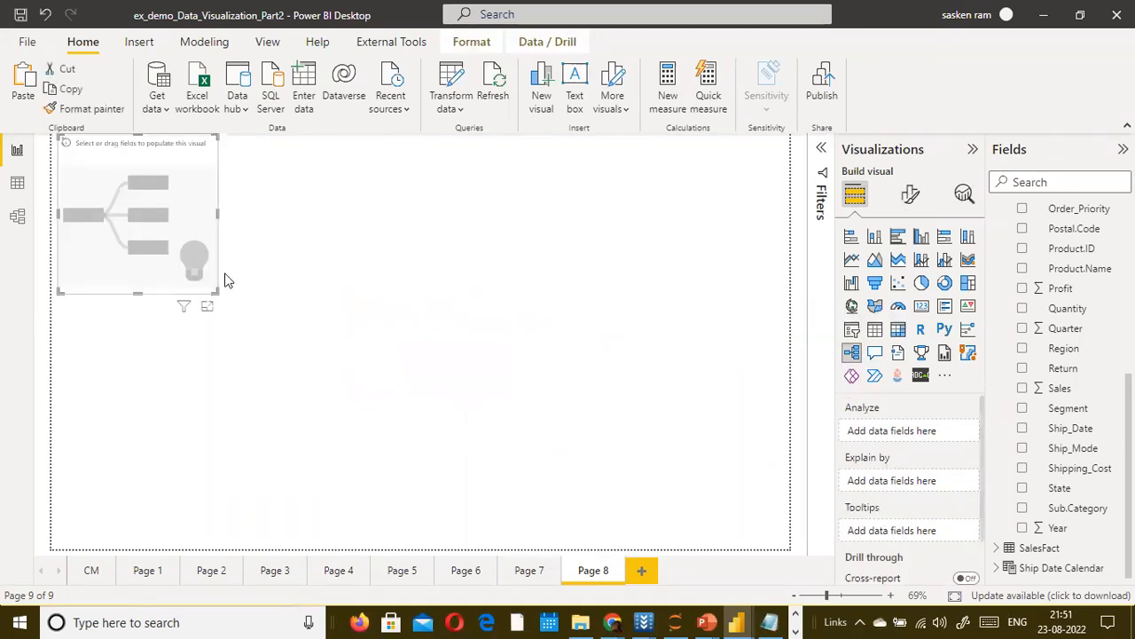
drag(166, 280, 219, 403)
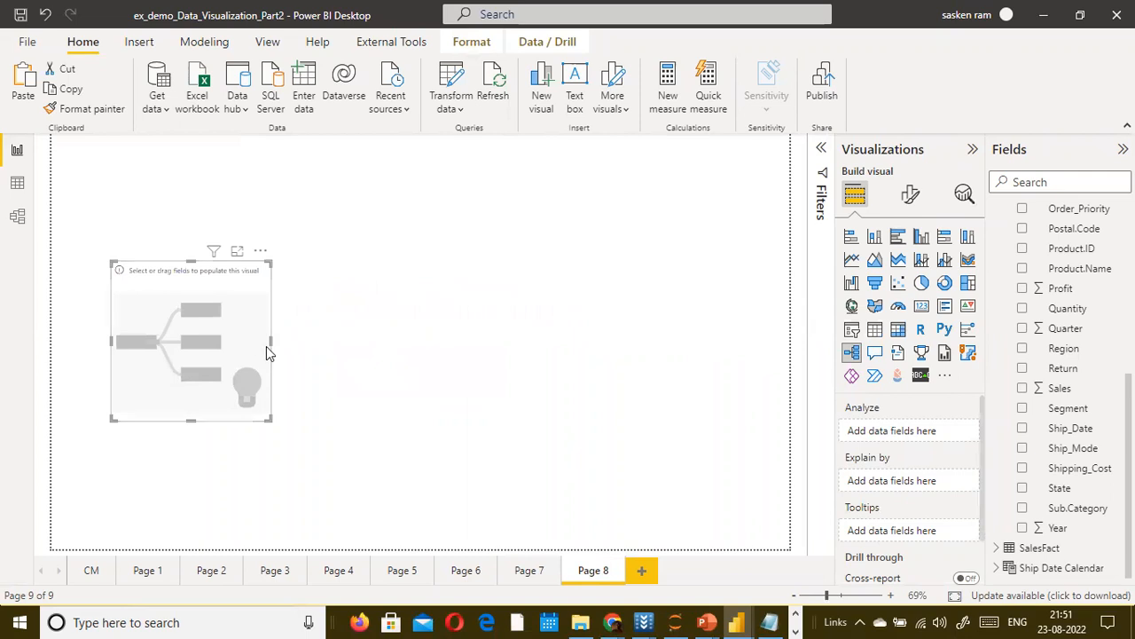
drag(271, 343, 411, 355)
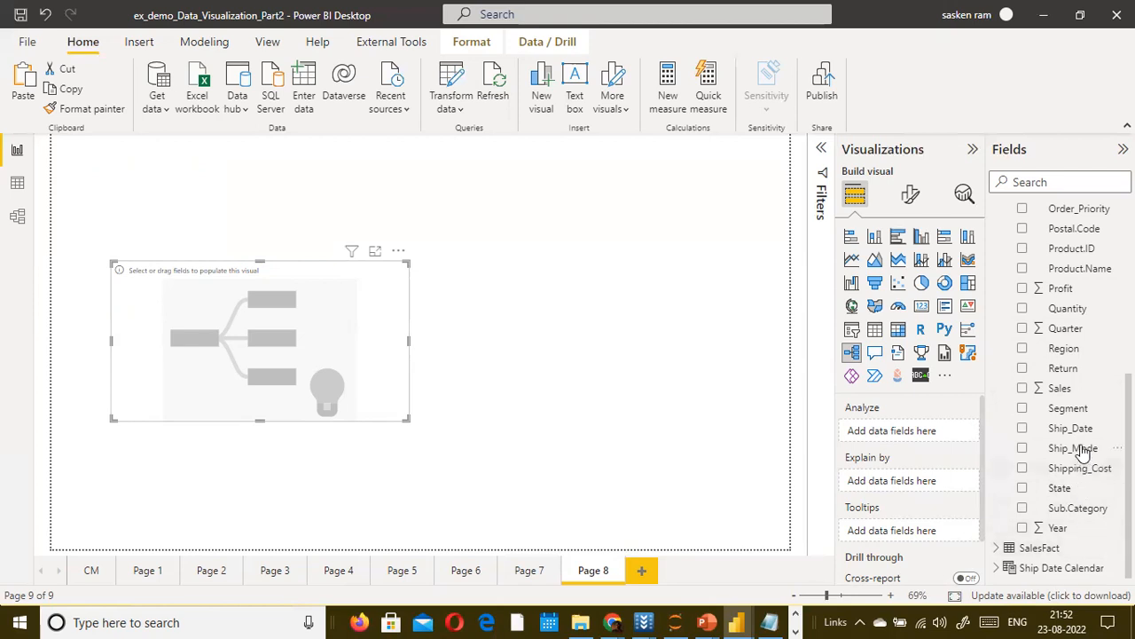
Step: Analyze Sales in the decomposition tree and explain it by Category from the sales_w04 table
drag(1068, 390, 918, 433)
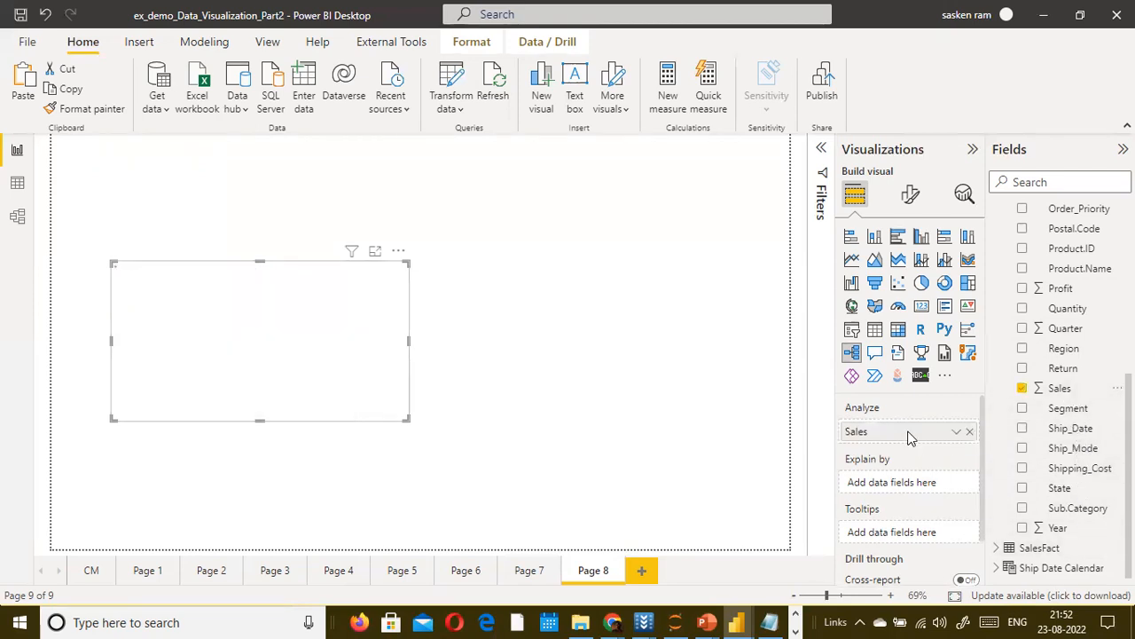
scroll(1089, 301, up, 5)
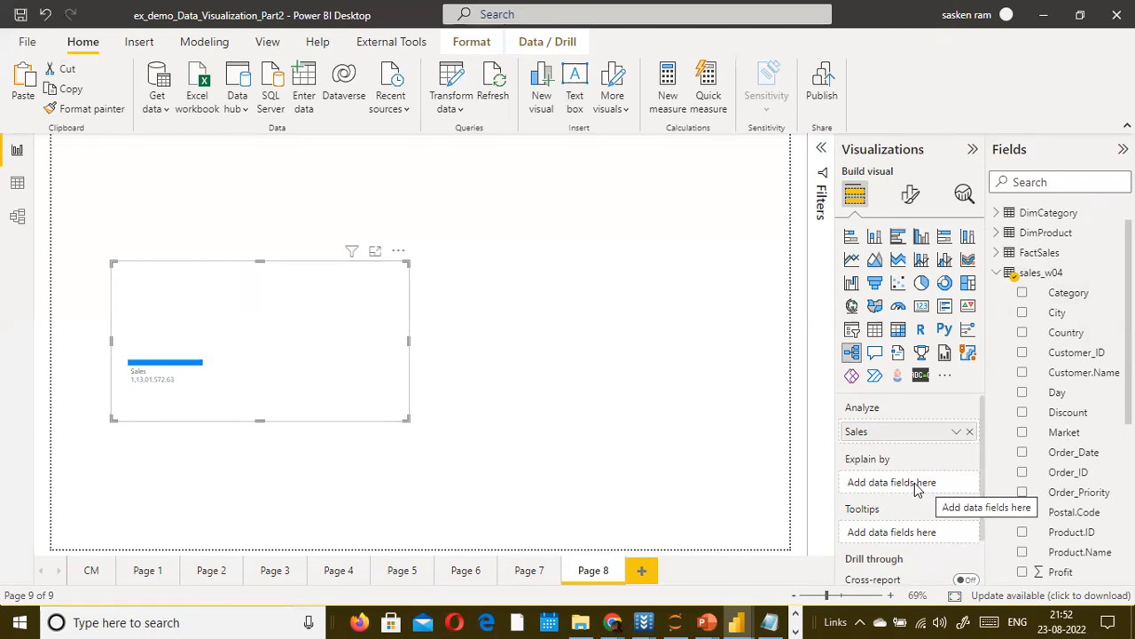
drag(1090, 295, 942, 483)
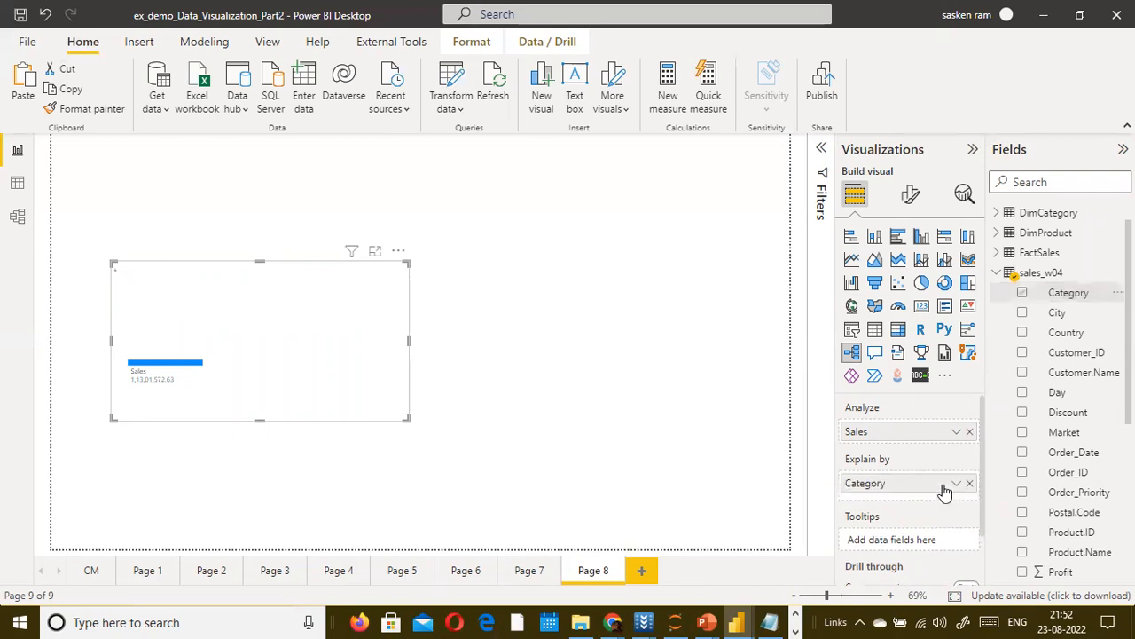
Step: Add Segment and Shipping_Cost to the tree's Explain by fields, with Segment directly below Category
scroll(1075, 408, down, 3)
drag(1075, 410, 925, 522)
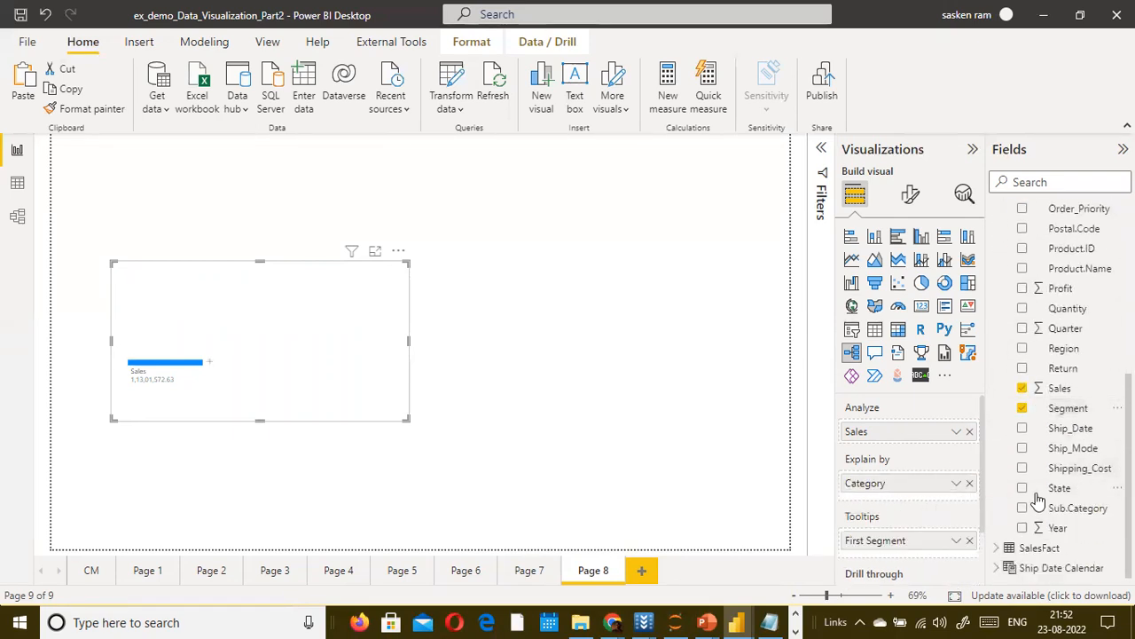
drag(1085, 471, 946, 501)
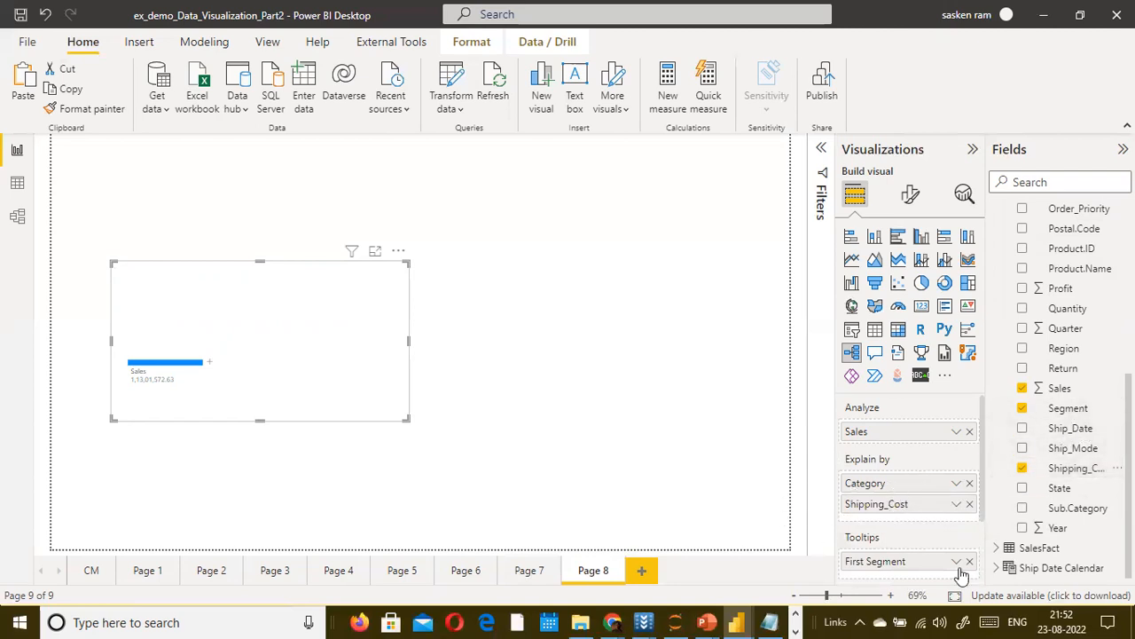
drag(929, 563, 929, 504)
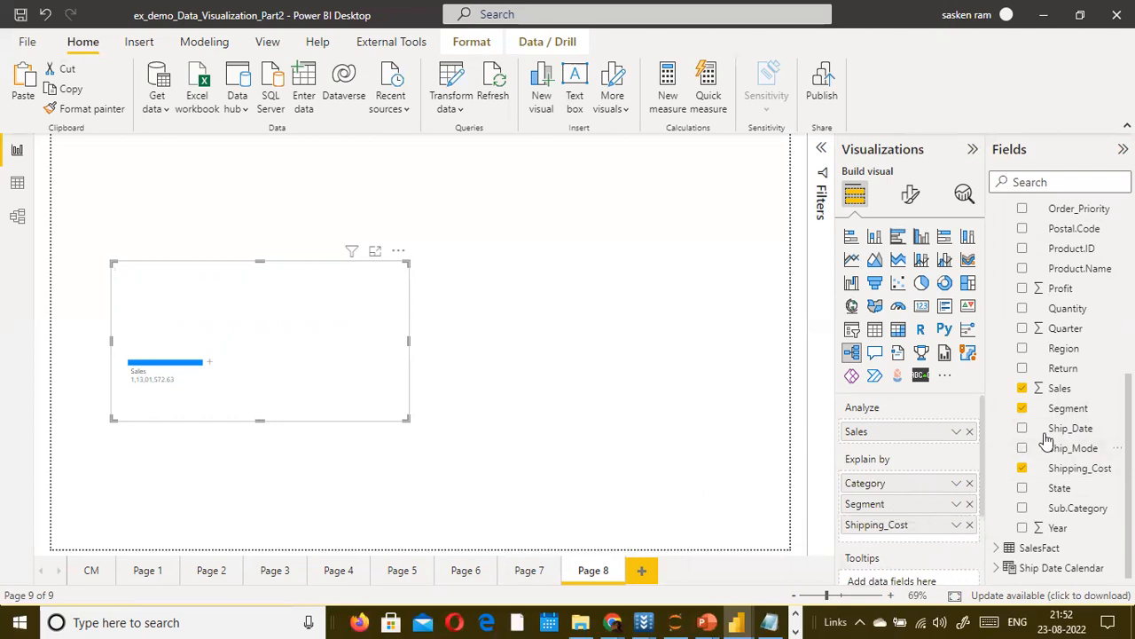
Step: Add Region to the tree's Explain by fields between Segment and Shipping_Cost
scroll(1079, 437, up, 2)
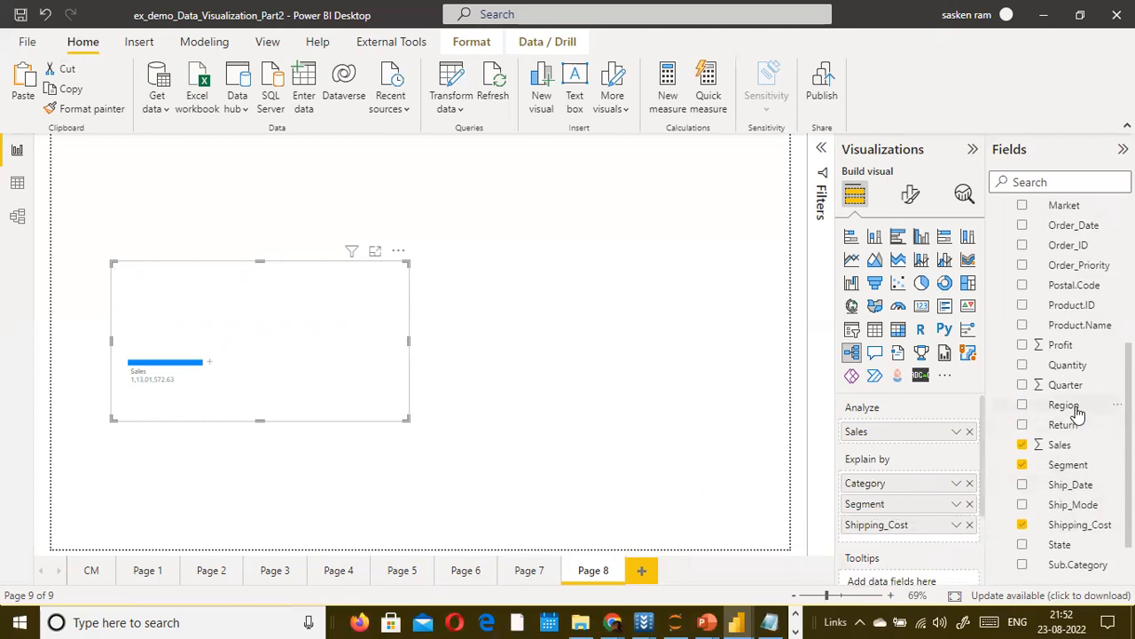
drag(1078, 413, 932, 512)
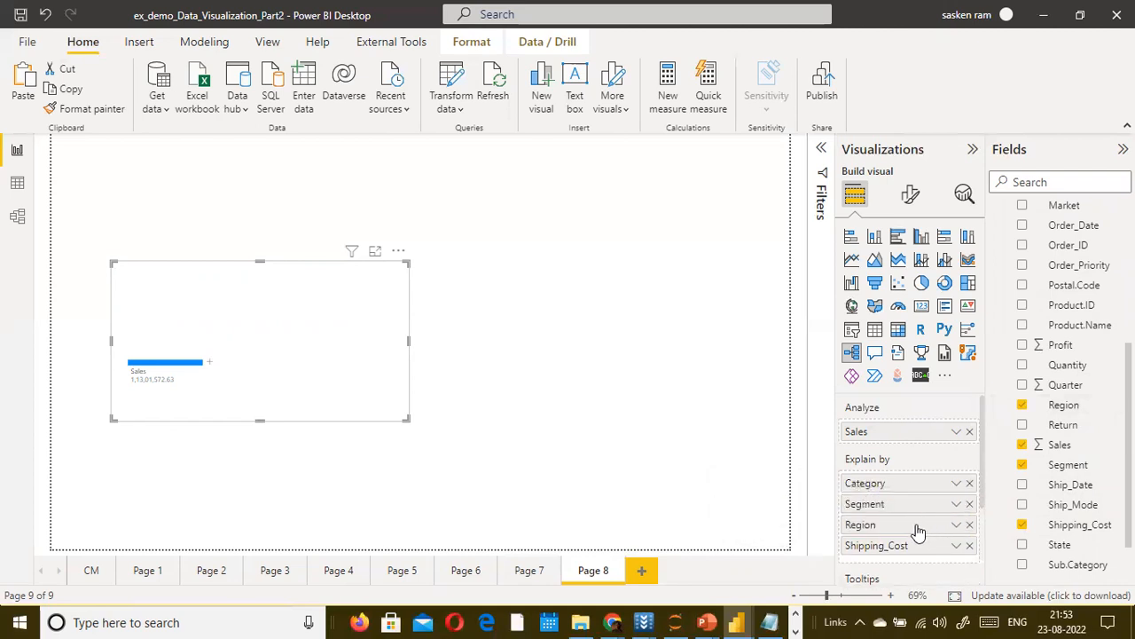
mouse_move(914, 535)
mouse_down()
mouse_move(917, 476)
mouse_move(927, 541)
mouse_move(913, 545)
mouse_up()
mouse_move(170, 374)
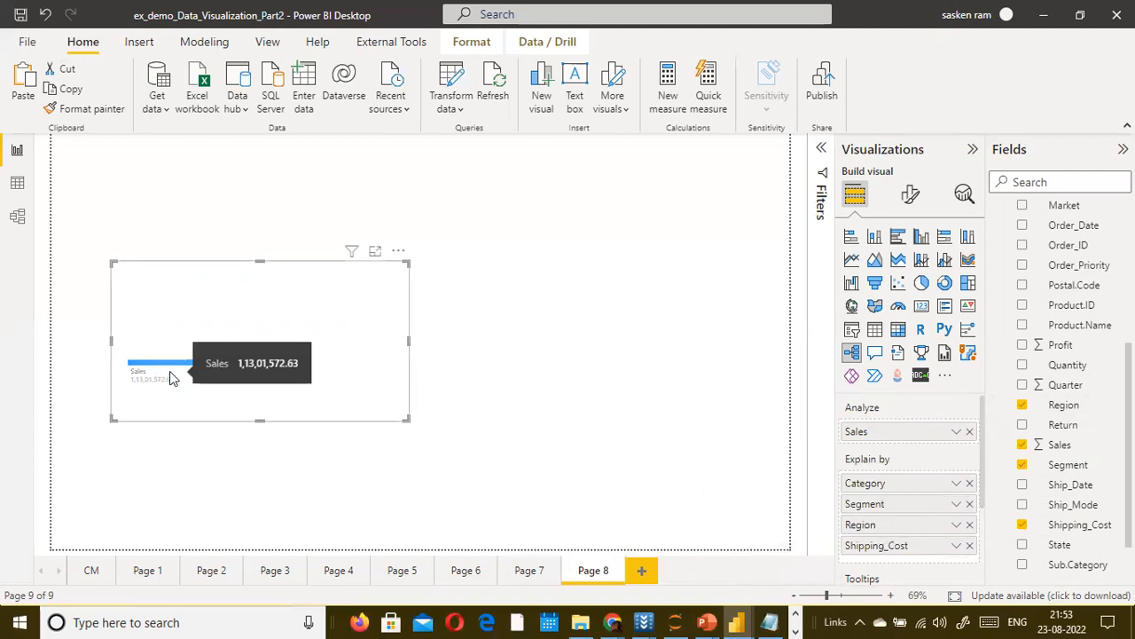
click(168, 468)
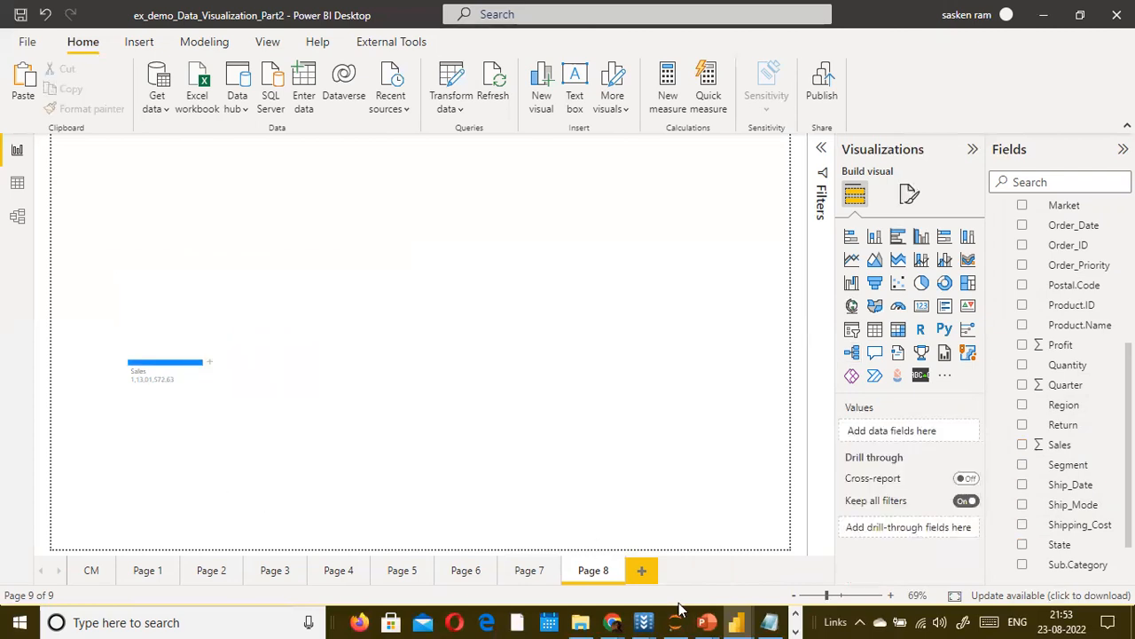
Step: Start the Epic Pen annotation tool from the desktop and draw a red arrow pointing at the report's Sales root node
click(794, 616)
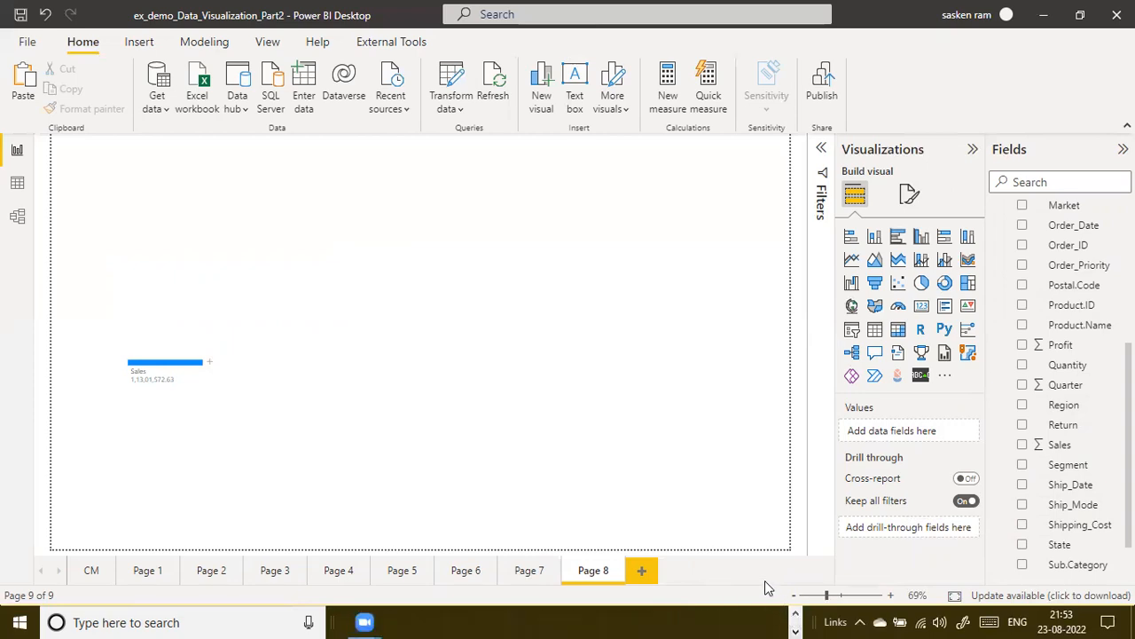
key(super+d)
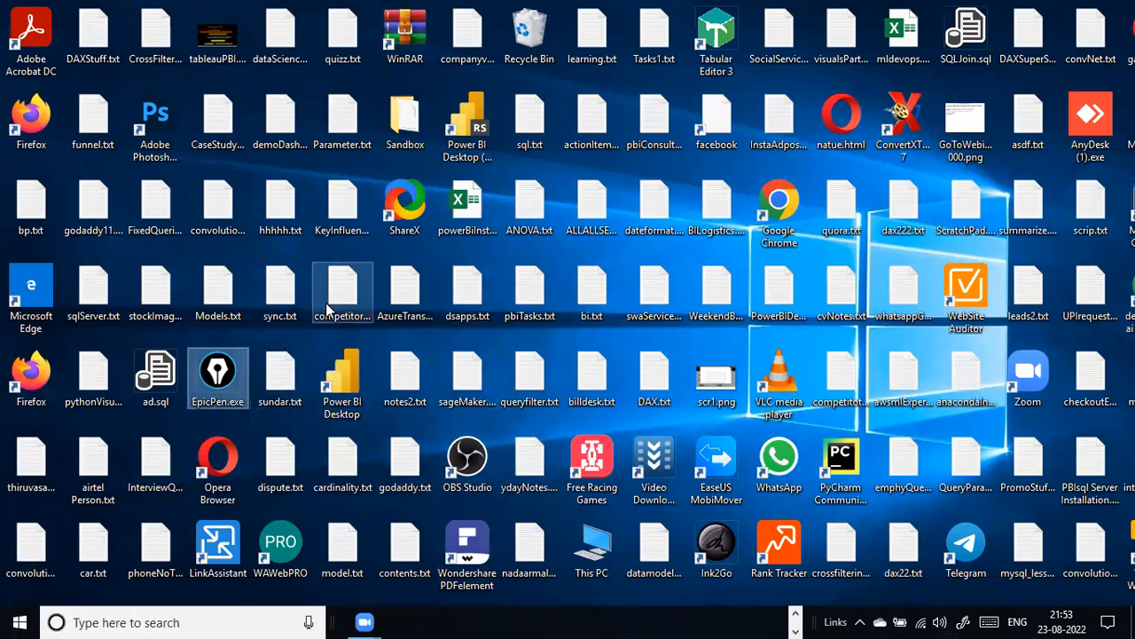
click(797, 631)
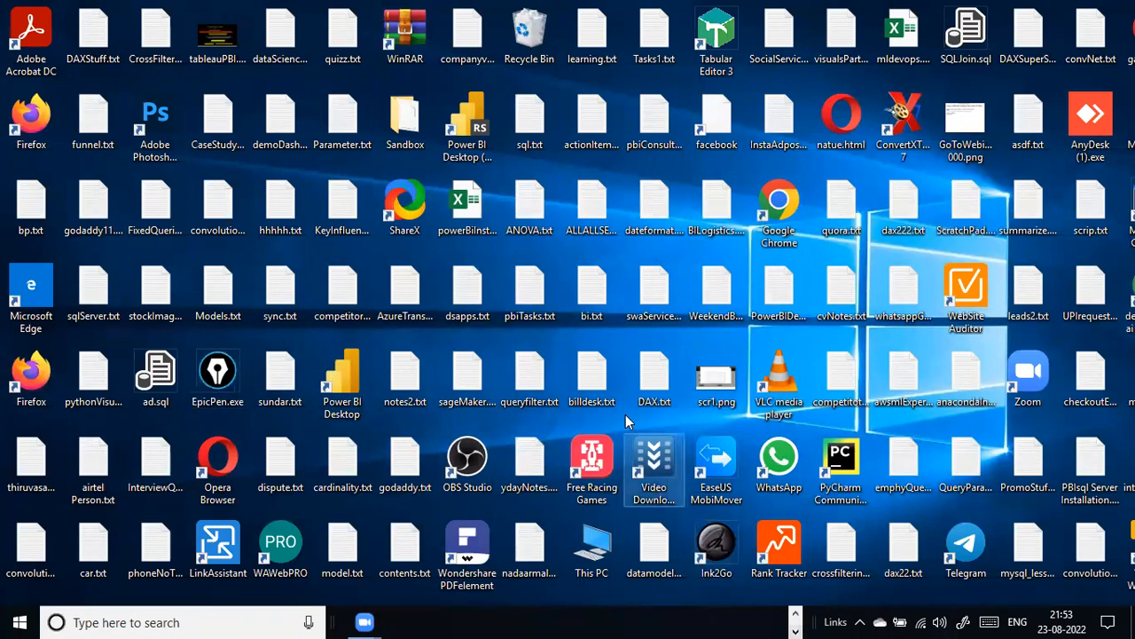
key(alt+Tab)
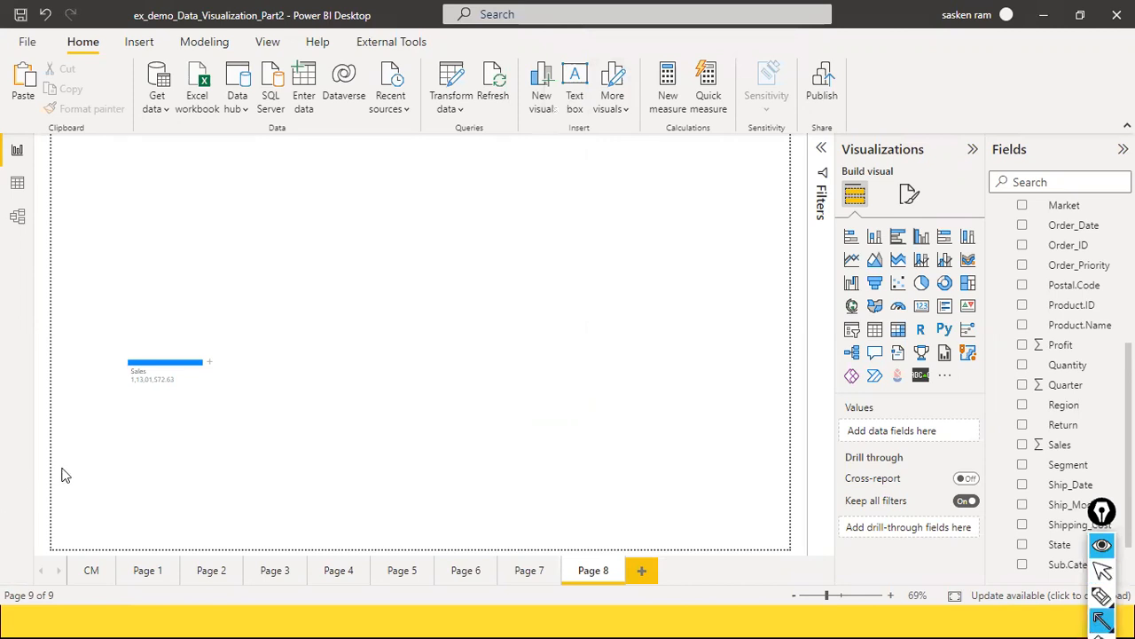
mouse_move(62, 471)
mouse_down()
mouse_move(135, 382)
mouse_move(129, 406)
mouse_up()
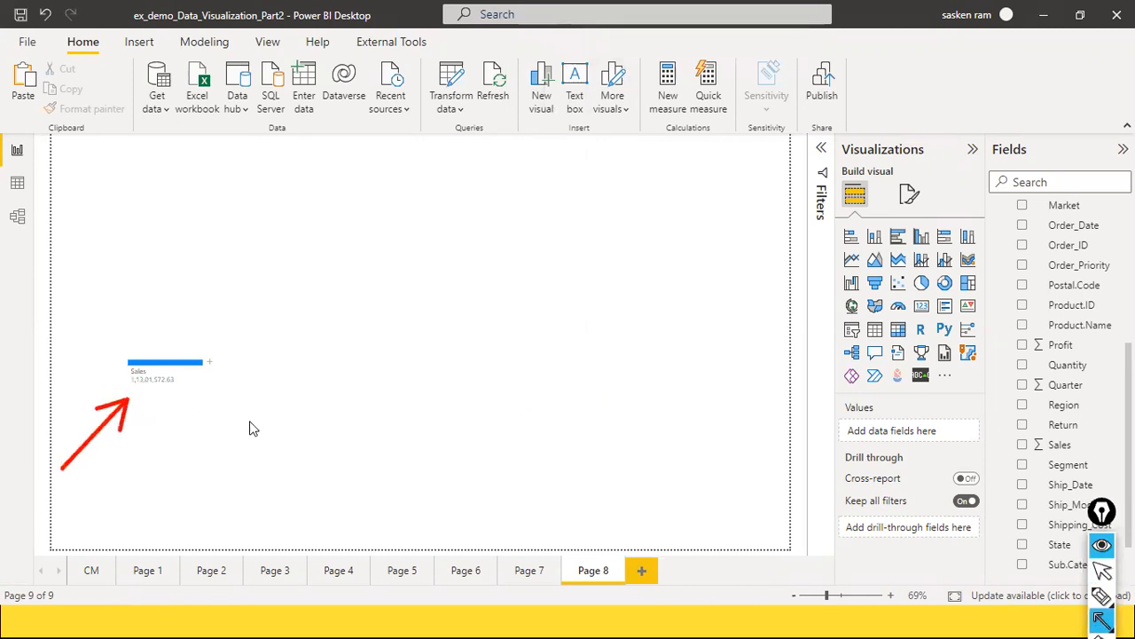
key(ctrl+shift+2)
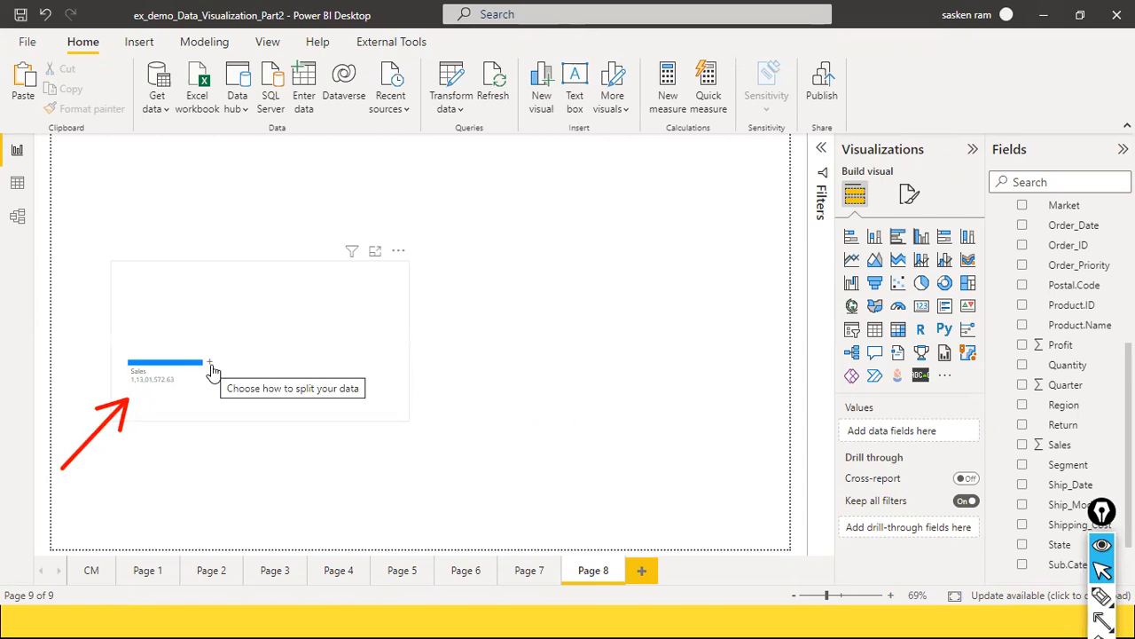
Step: Split the decomposition tree's Sales root node by Category
click(211, 366)
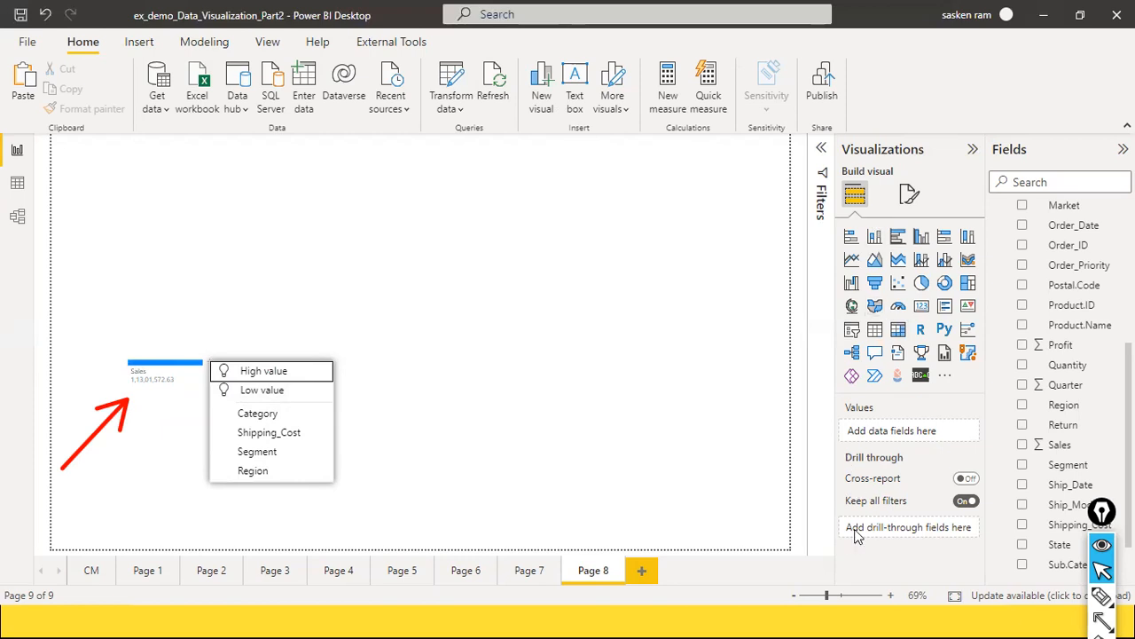
click(158, 384)
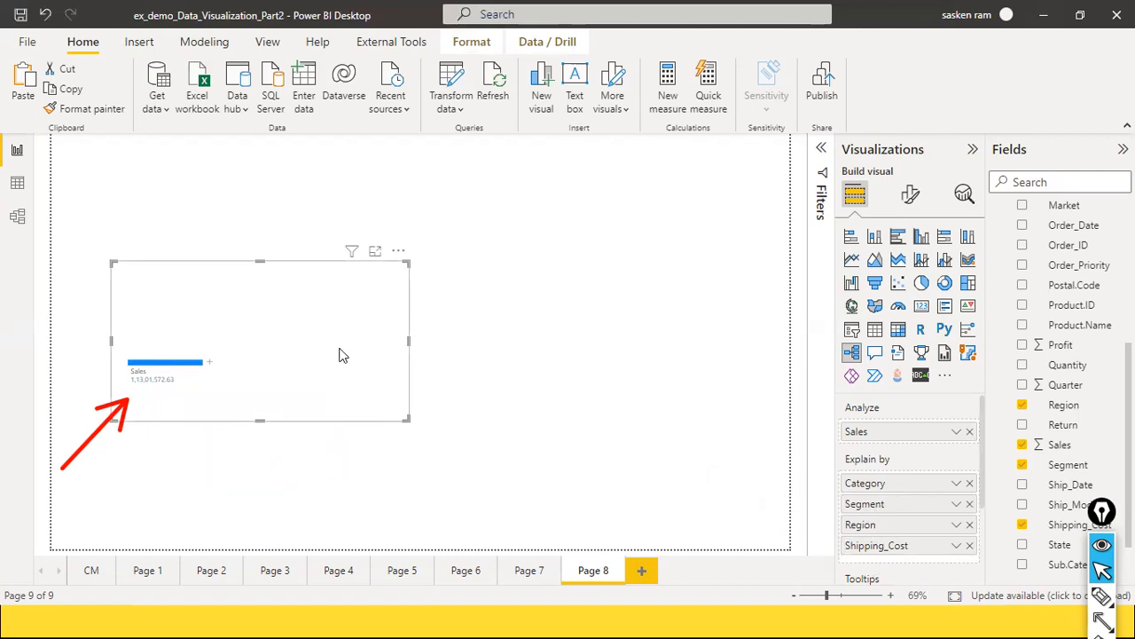
click(212, 375)
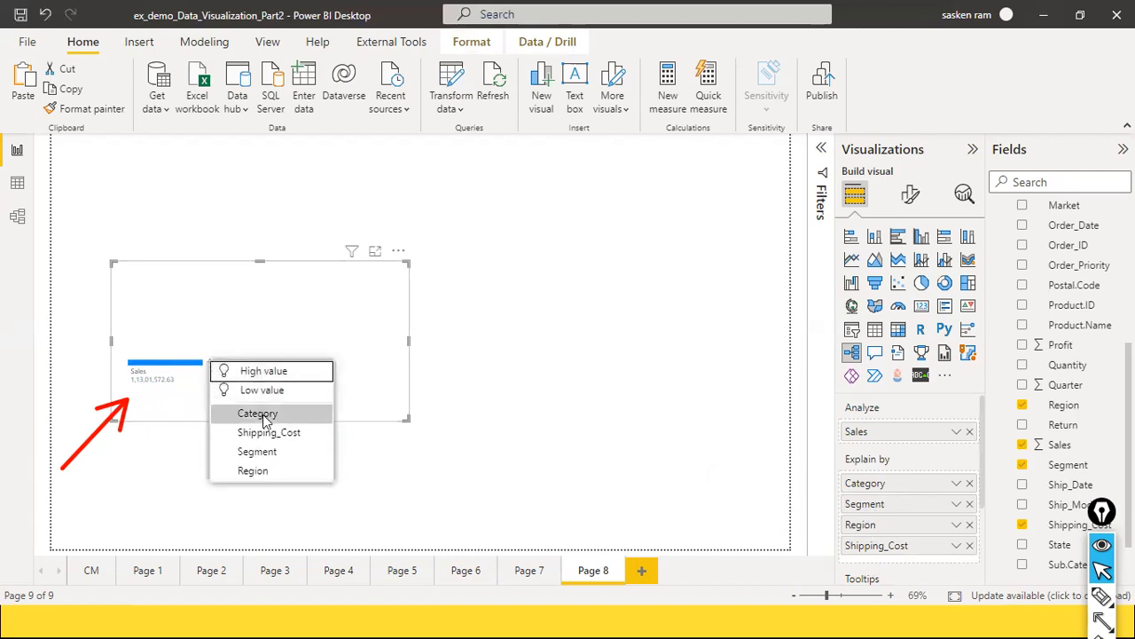
click(315, 420)
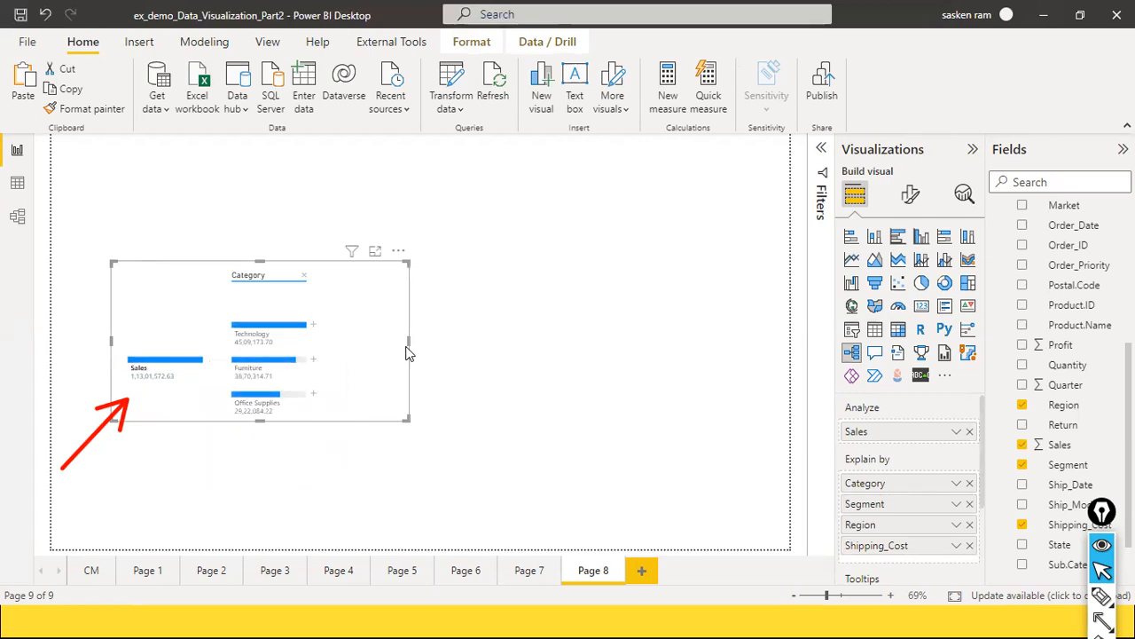
Step: Split the tree's Technology node by Segment and make the decomposition tree visual wider and taller
drag(409, 346, 485, 344)
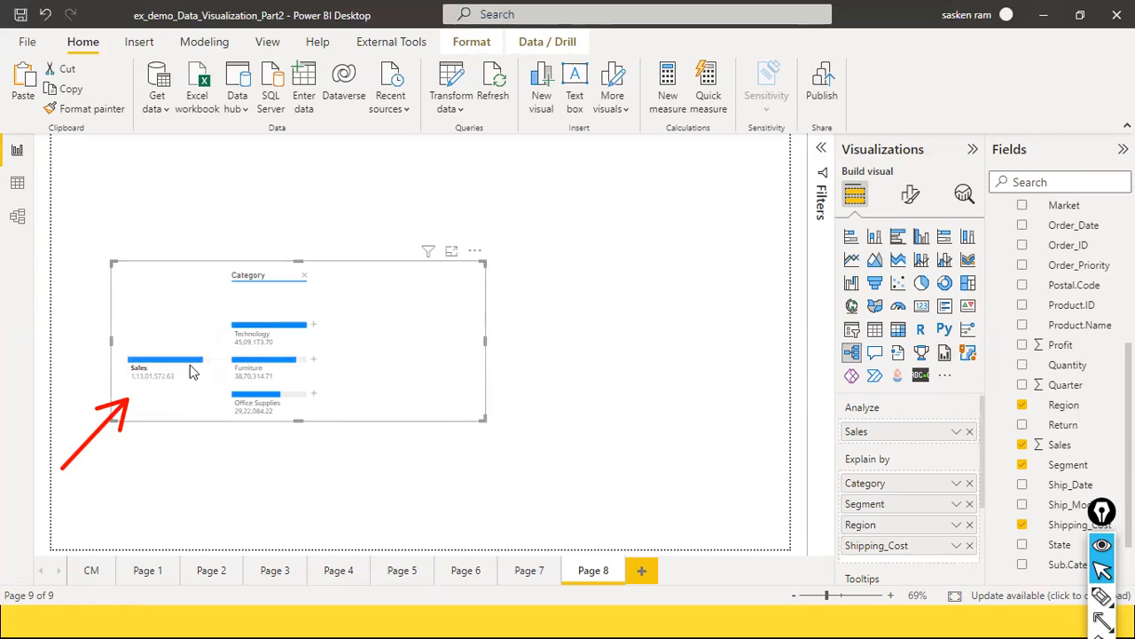
mouse_move(166, 362)
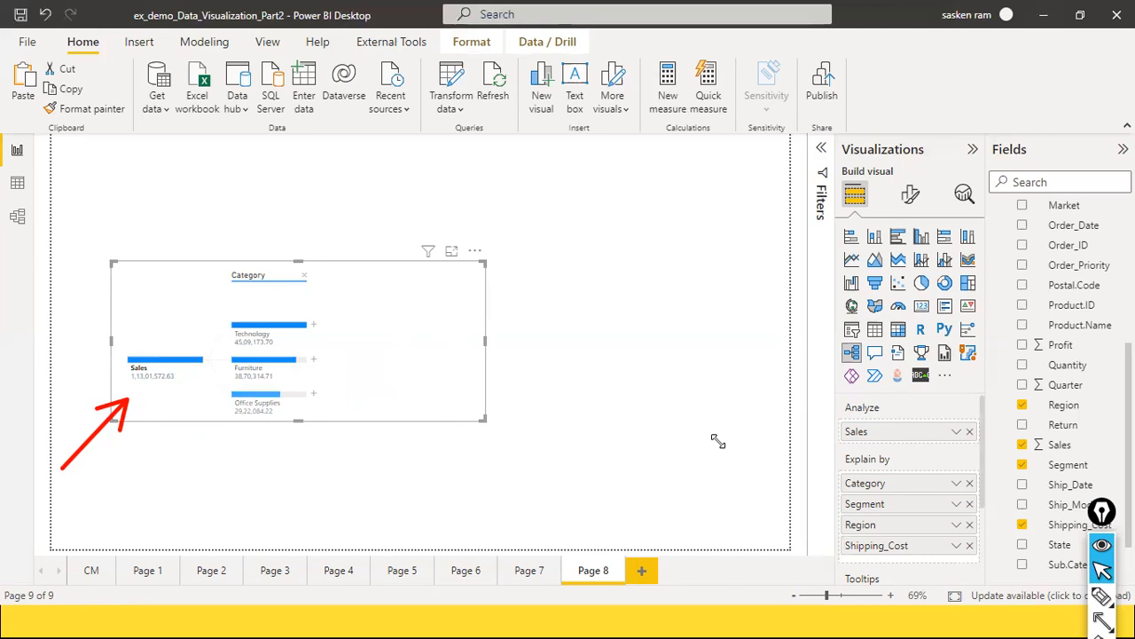
click(313, 326)
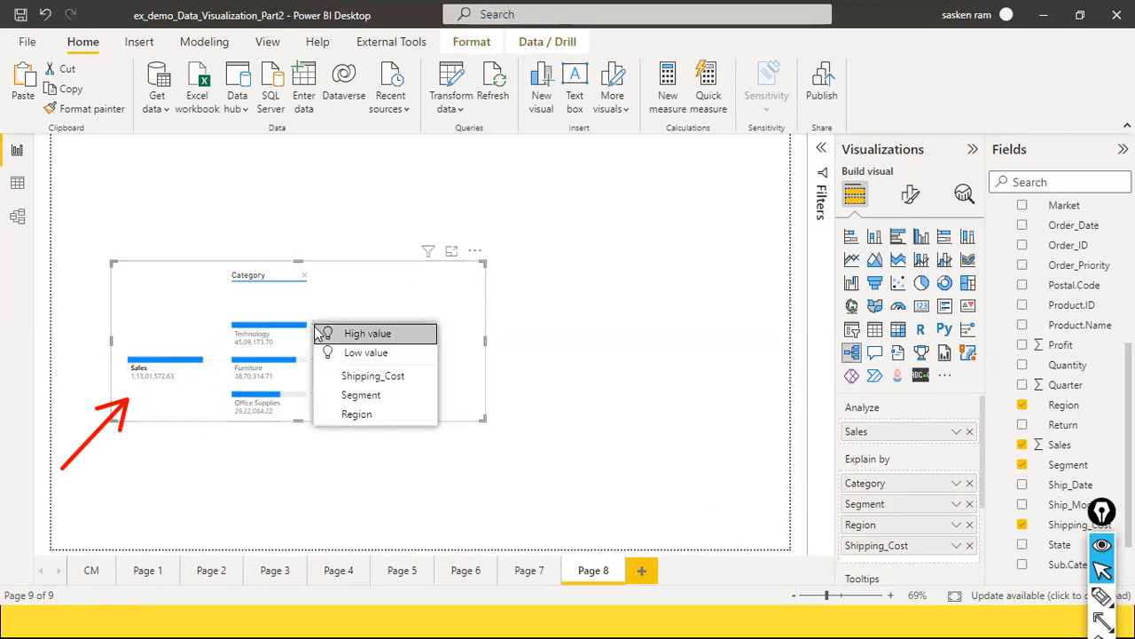
click(367, 395)
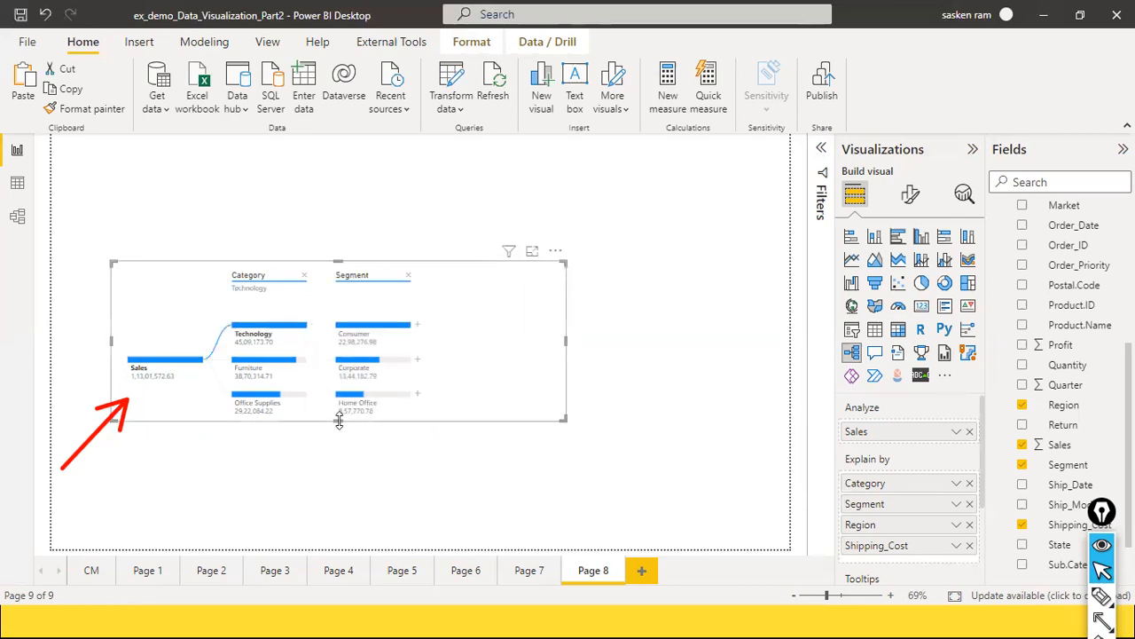
drag(337, 421, 353, 480)
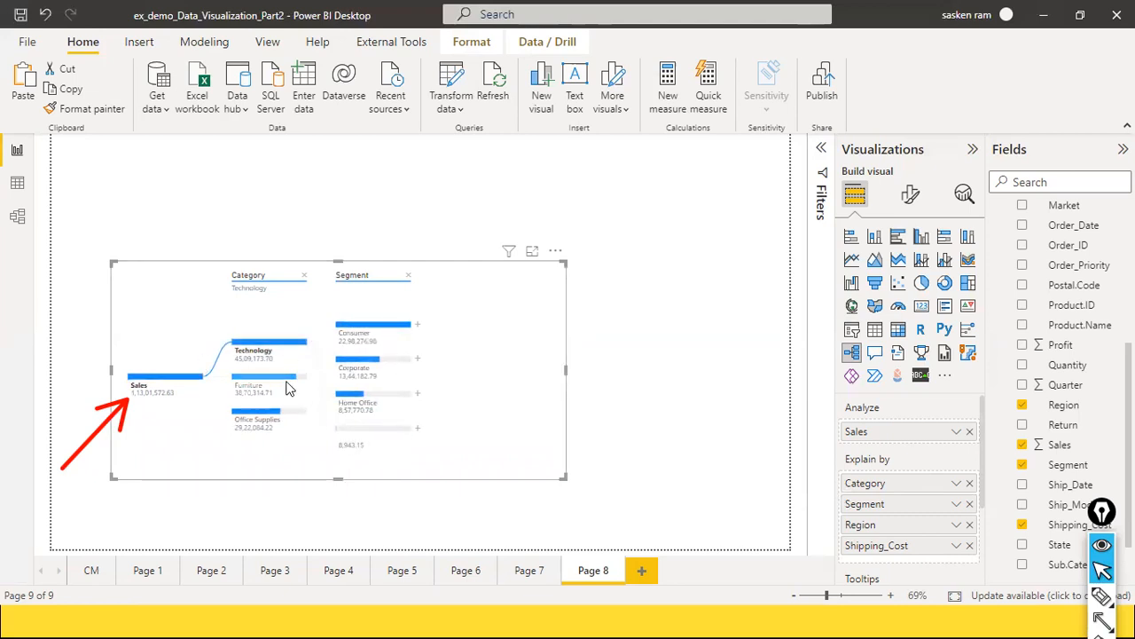
Step: Switch the expanded category to Furniture, removing the Segment level and splitting the Furniture node by Segment again
mouse_move(292, 383)
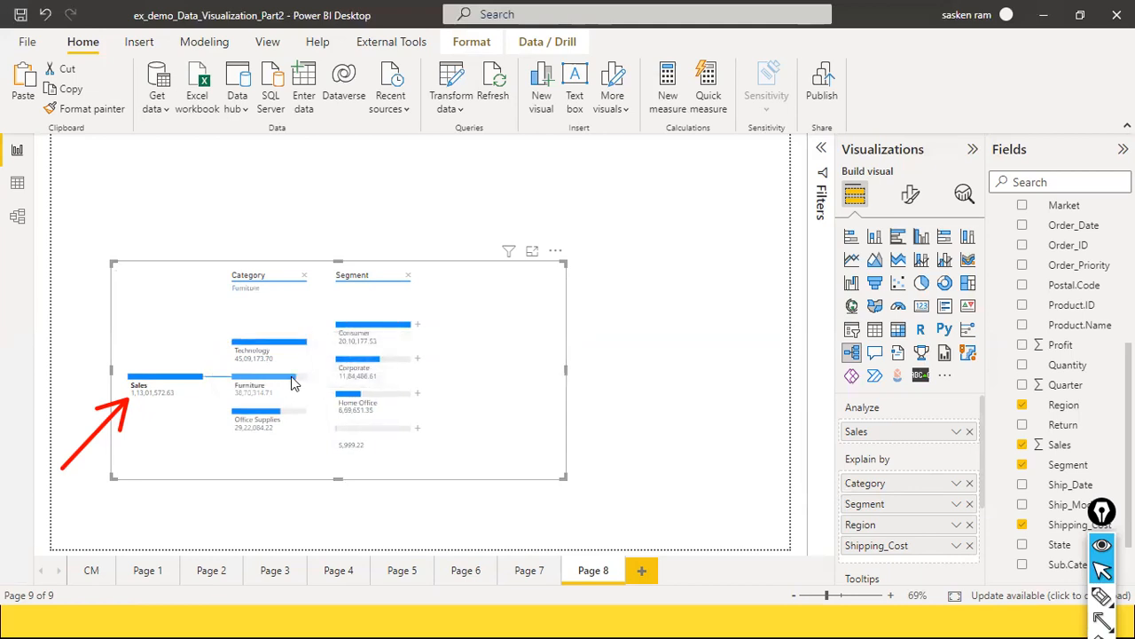
click(293, 379)
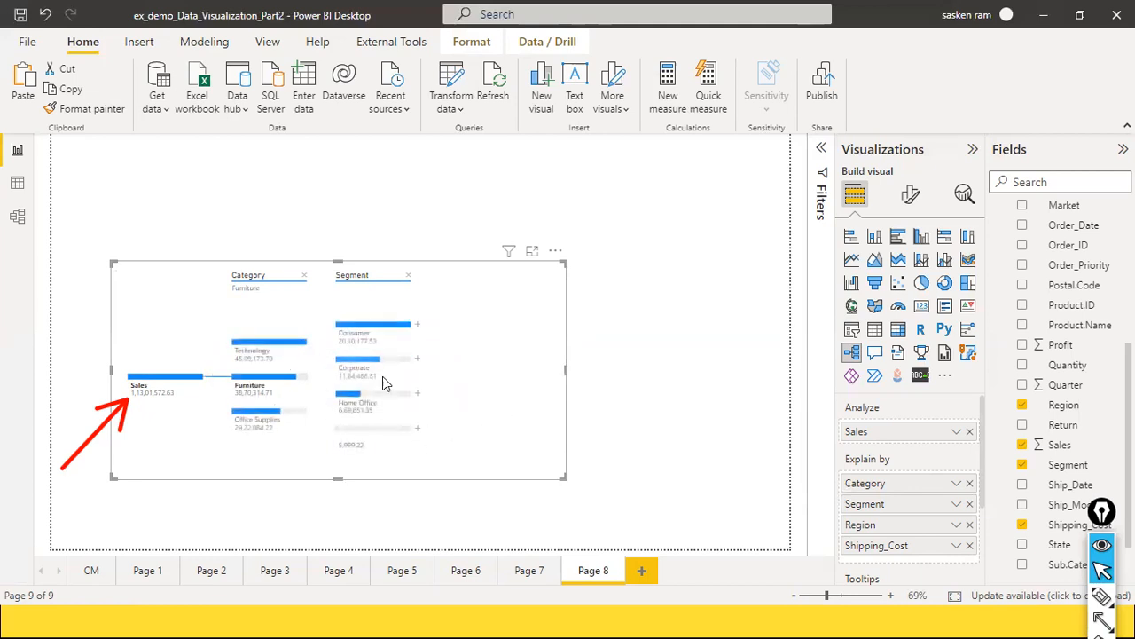
click(408, 275)
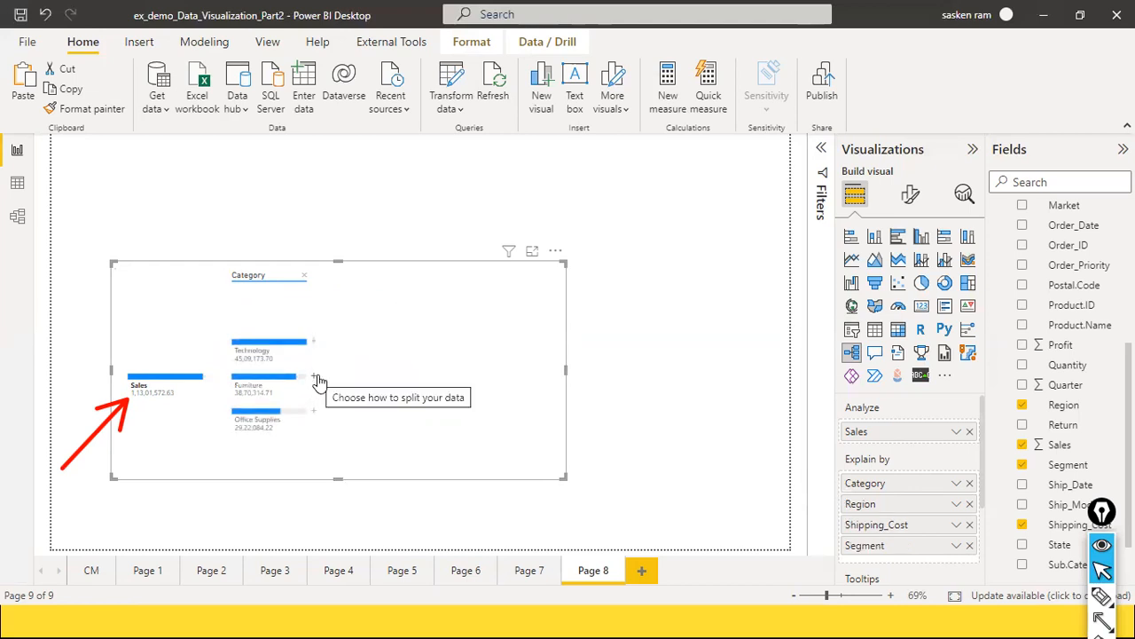
click(314, 378)
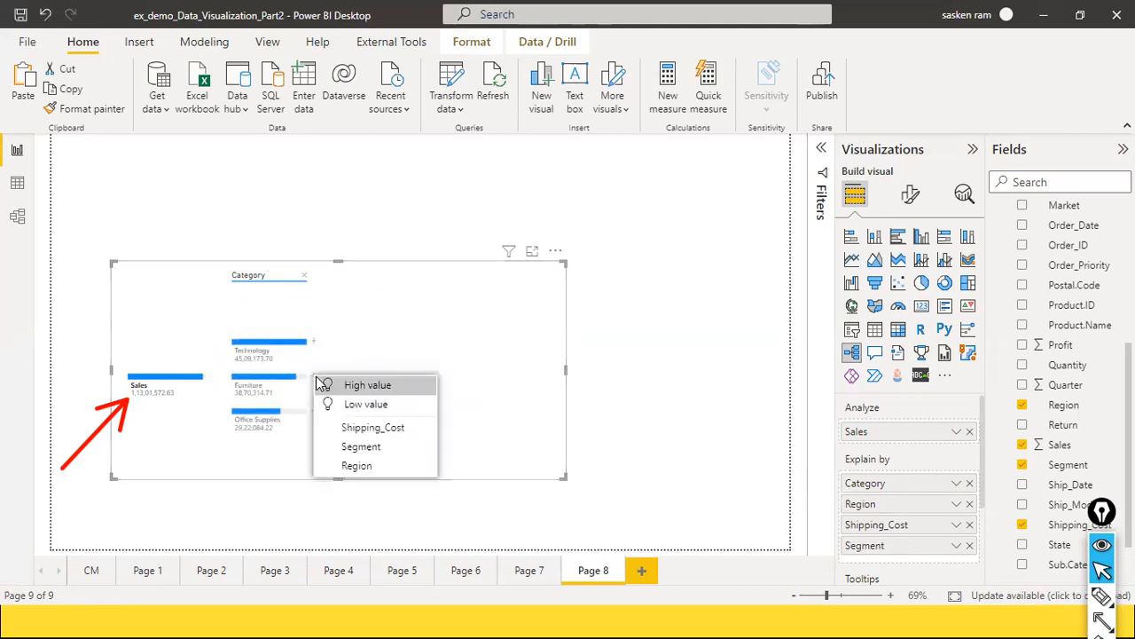
click(384, 445)
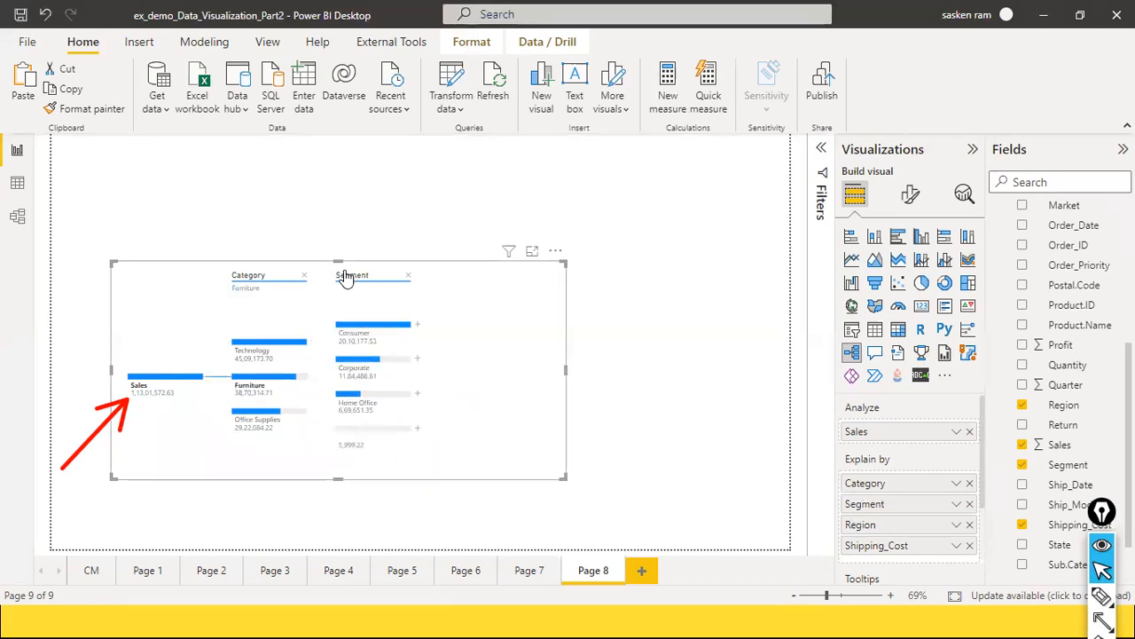
Step: Split the Consumer node under Furniture by Region and enlarge the tree visual in height and width
drag(337, 264, 338, 178)
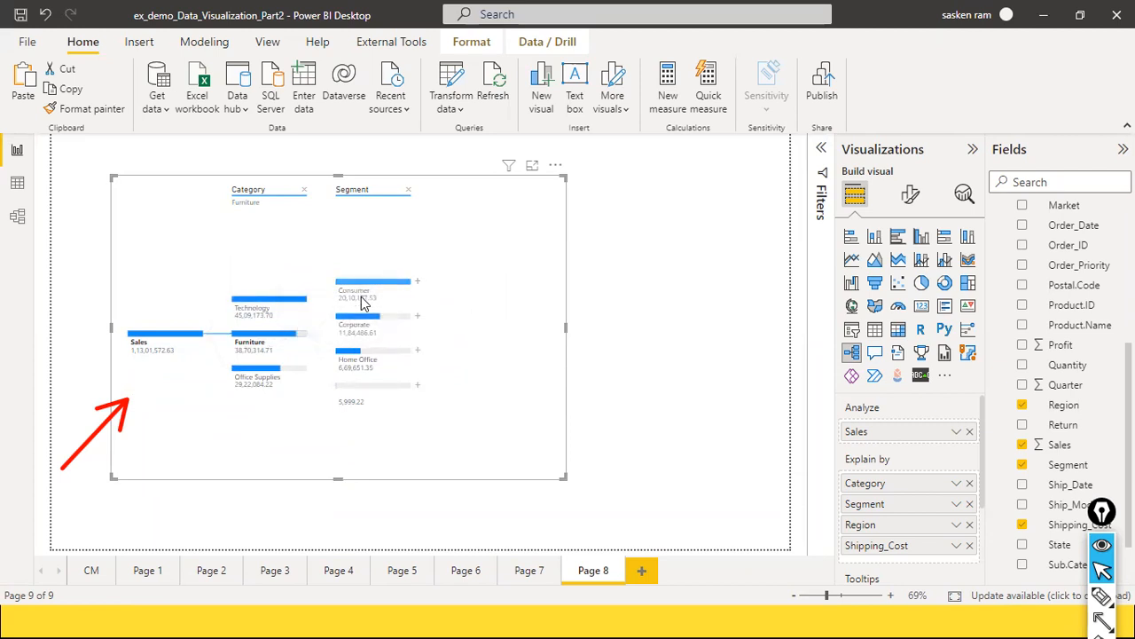
mouse_move(375, 307)
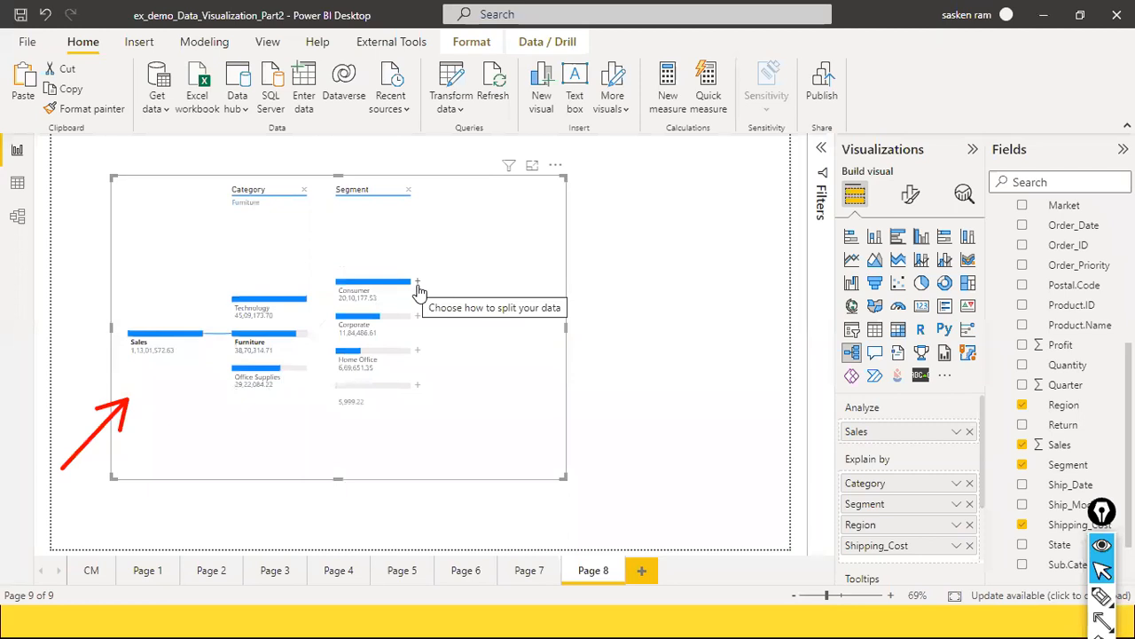
click(415, 286)
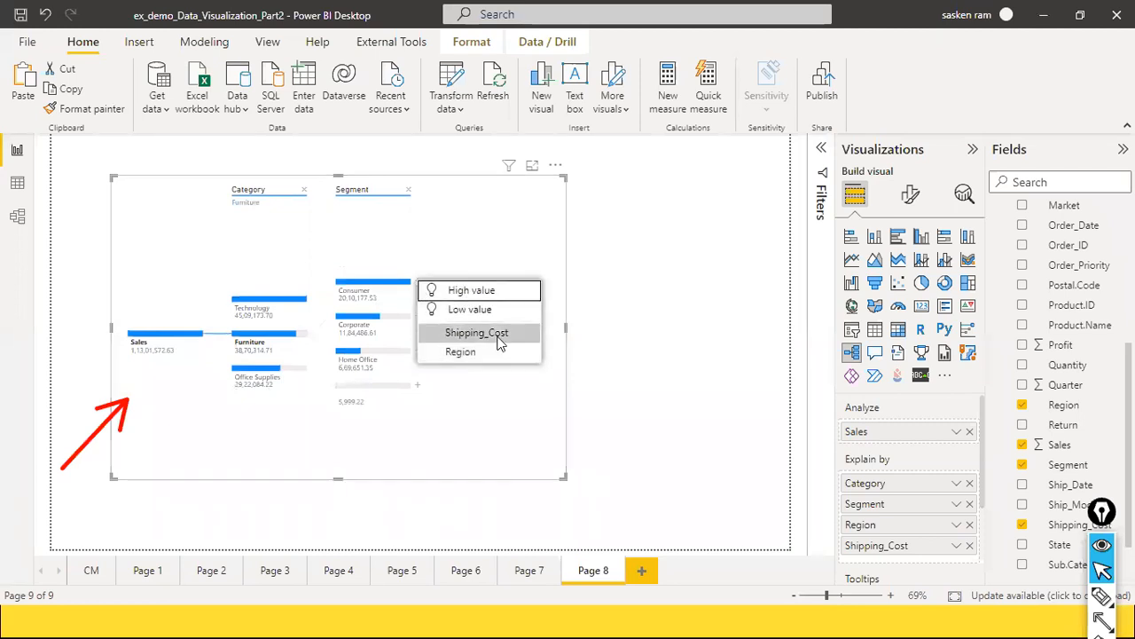
click(477, 355)
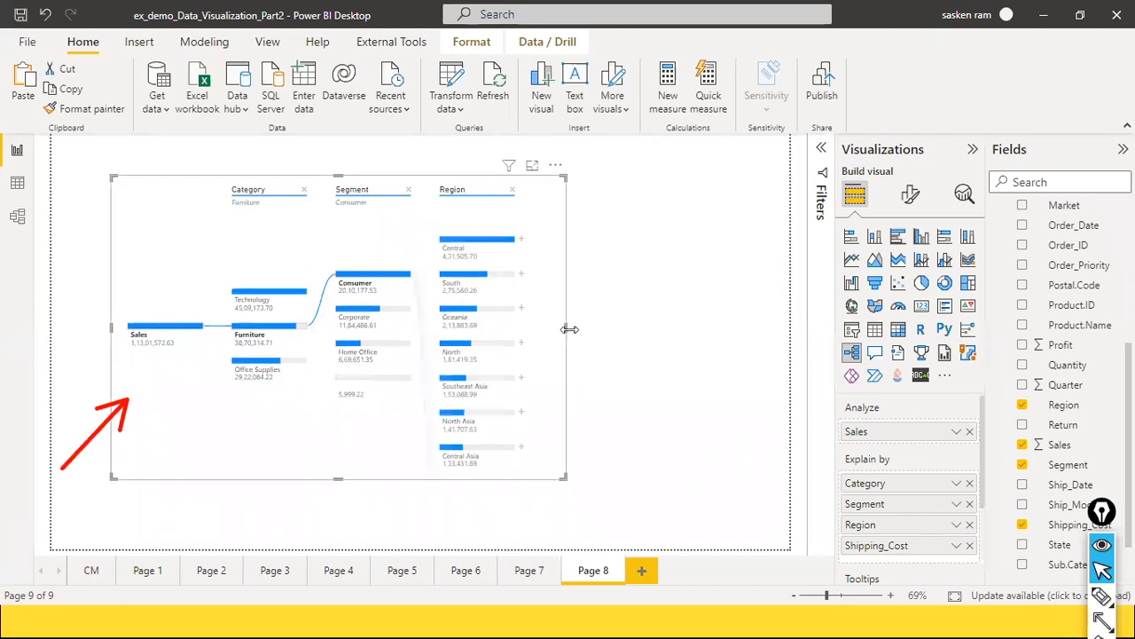
drag(564, 331, 722, 329)
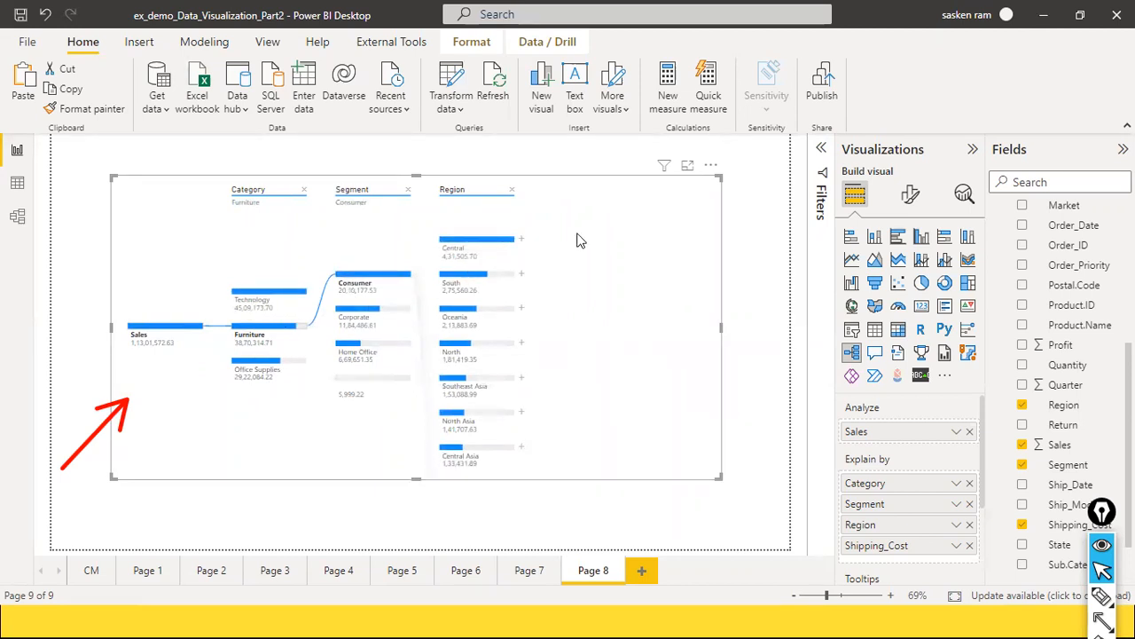
Step: Split the Central region node by Shipping_Cost and review the path from Sales through Furniture and Consumer to Central
scroll(884, 492, down, 1)
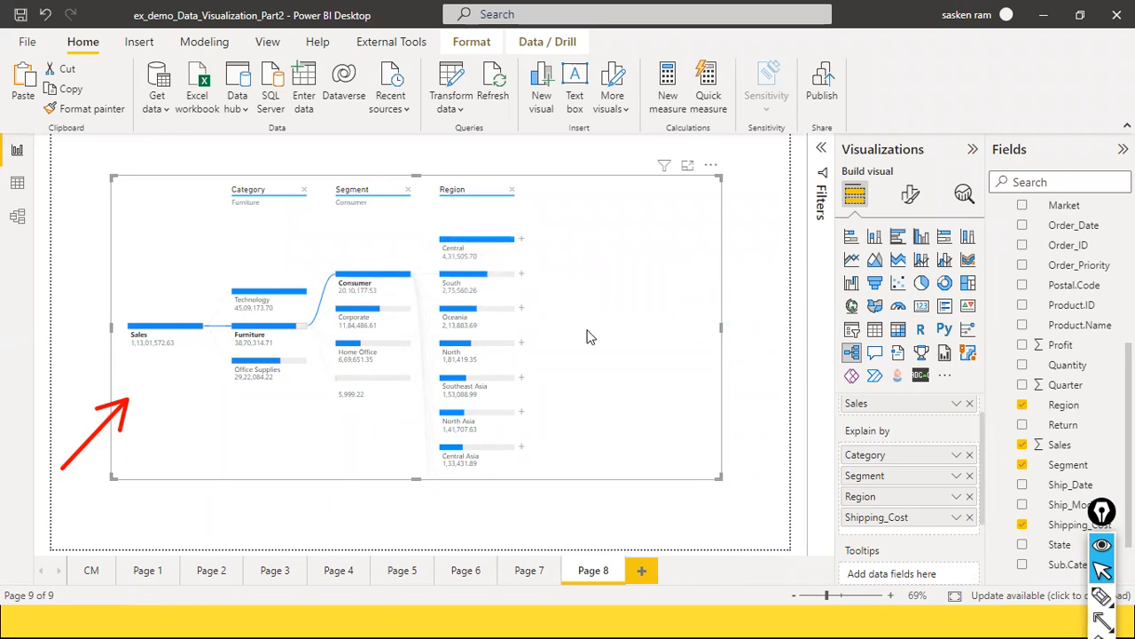
click(521, 240)
click(571, 295)
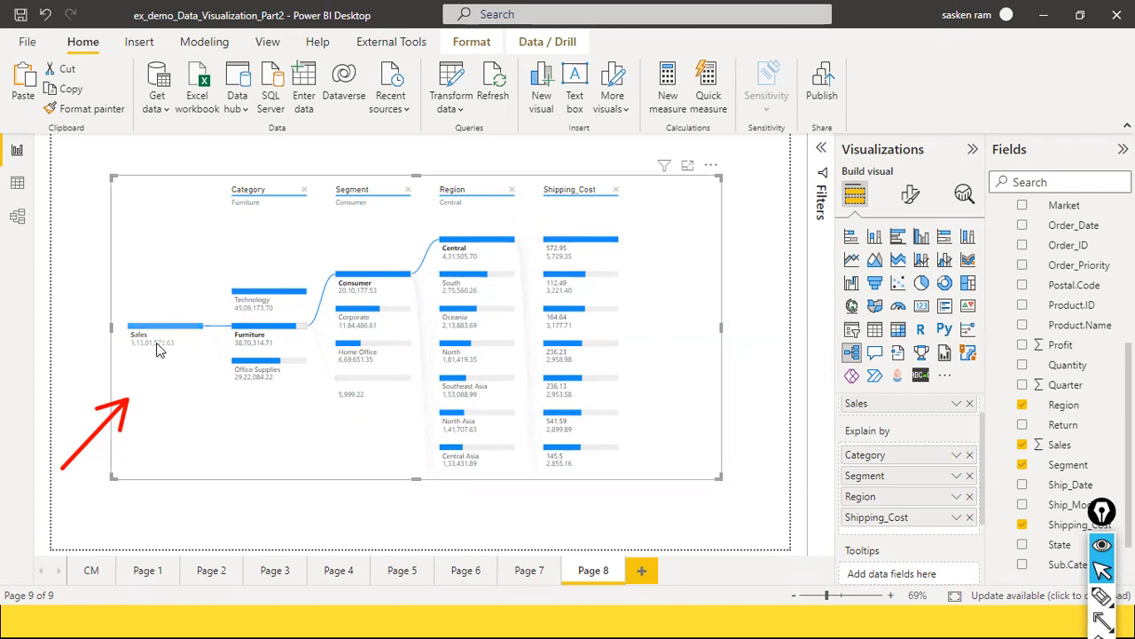
mouse_move(270, 299)
mouse_move(391, 281)
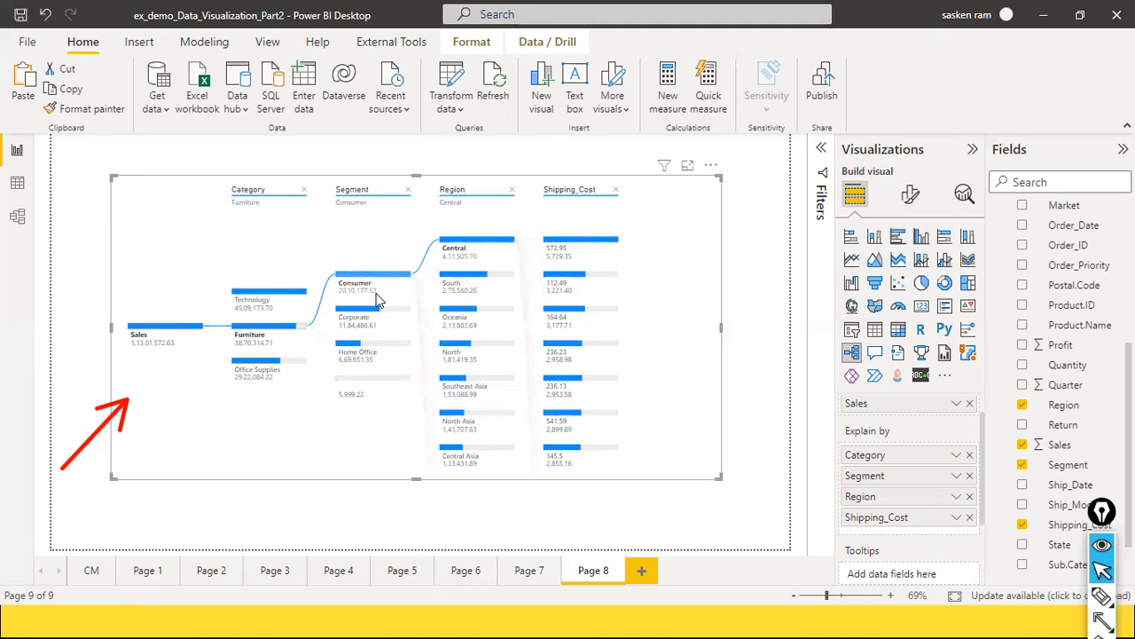
mouse_move(492, 248)
mouse_move(294, 346)
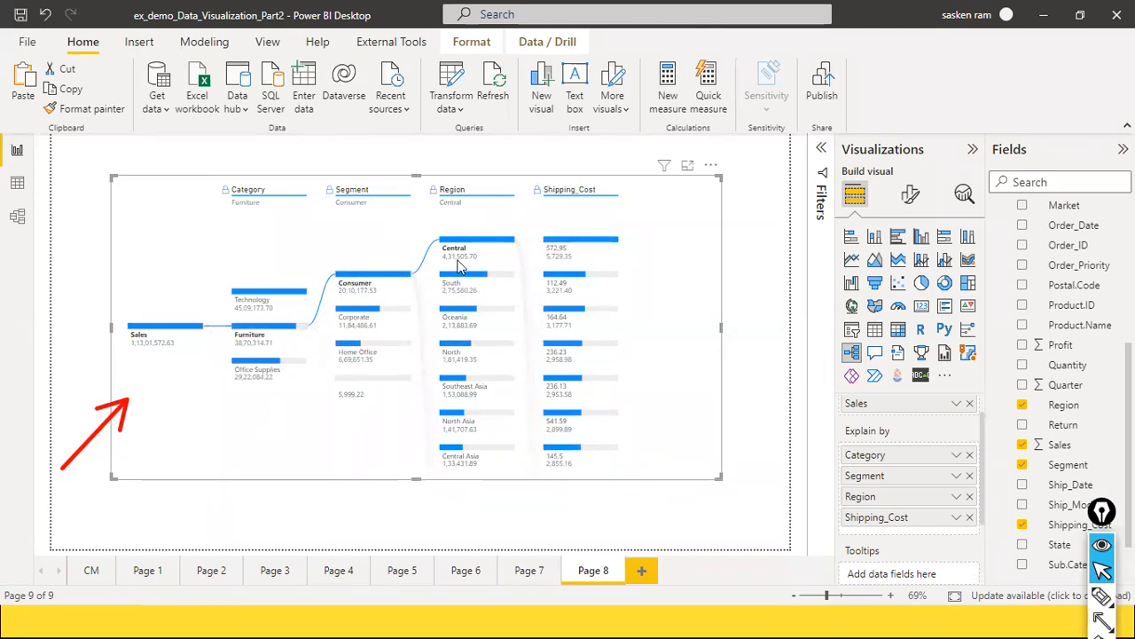
Step: Remove the Shipping_Cost level from the tree and split the Central node by Shipping_Cost again
right_click(612, 243)
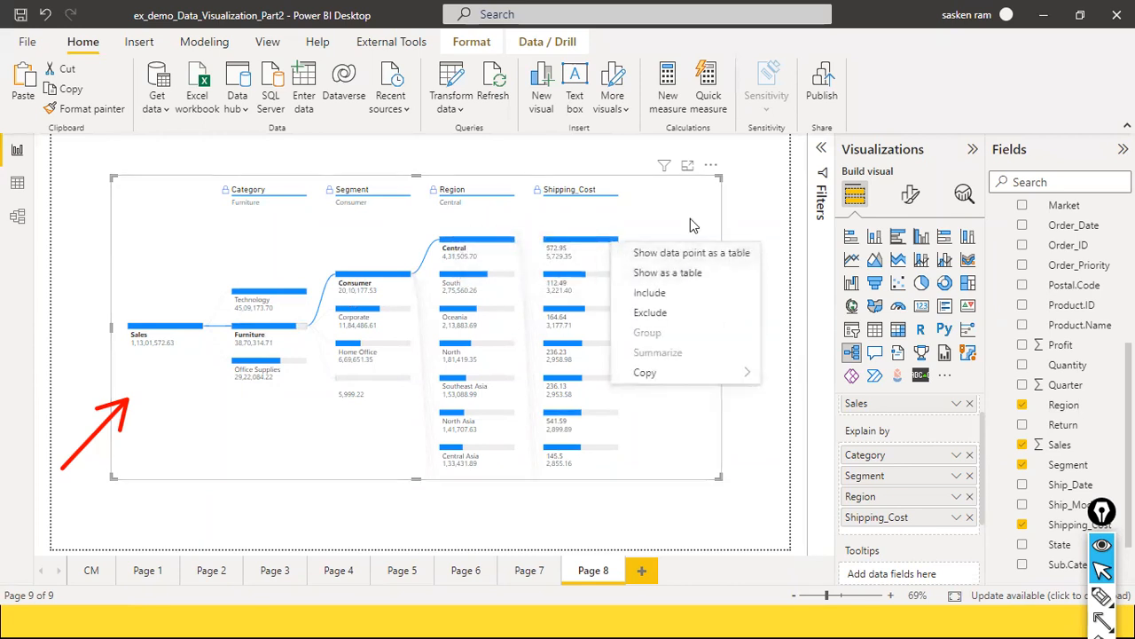
click(622, 194)
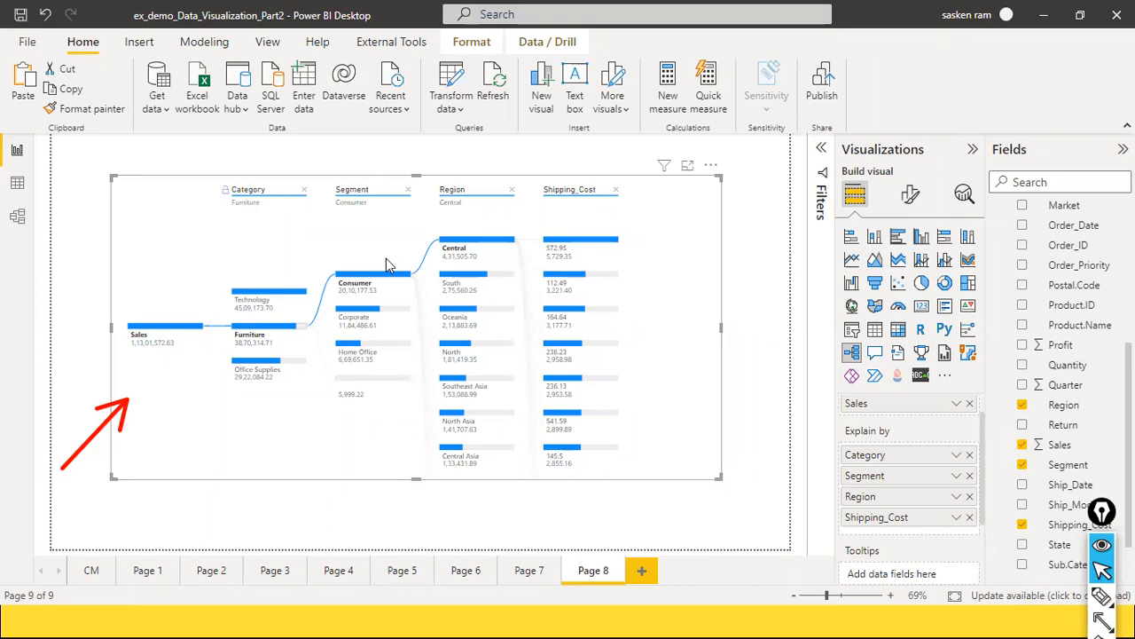
click(616, 189)
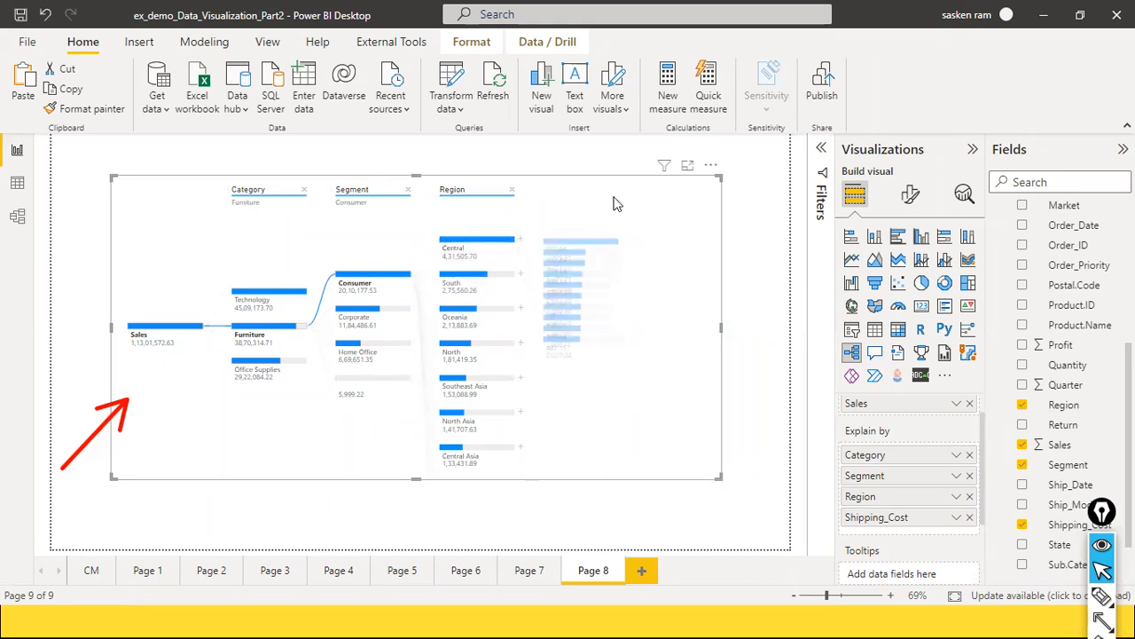
click(520, 239)
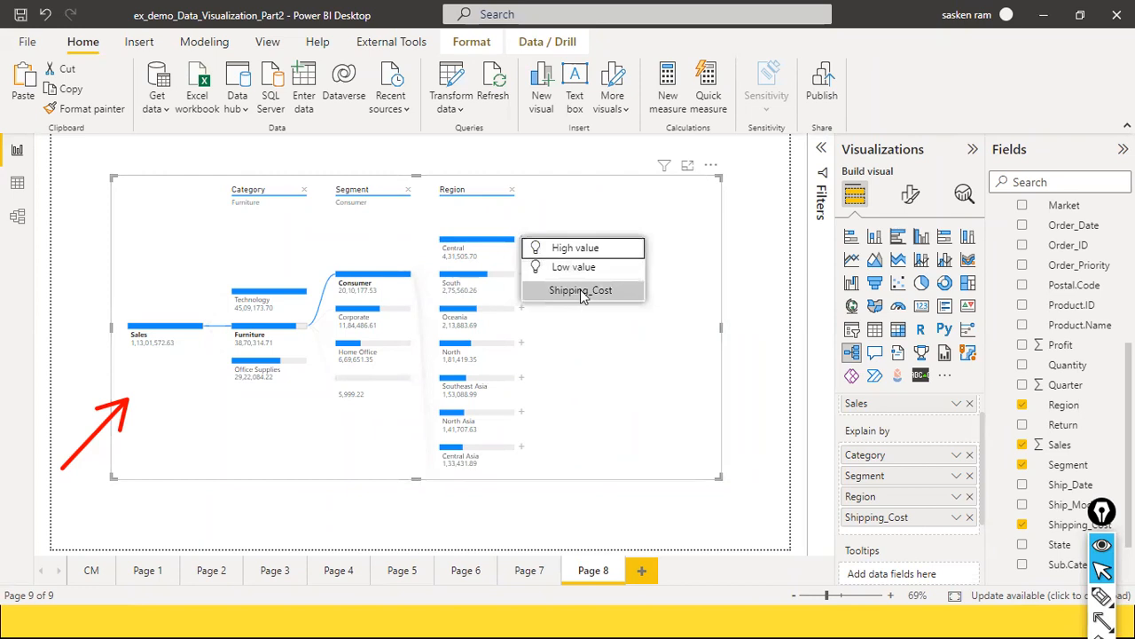
click(650, 219)
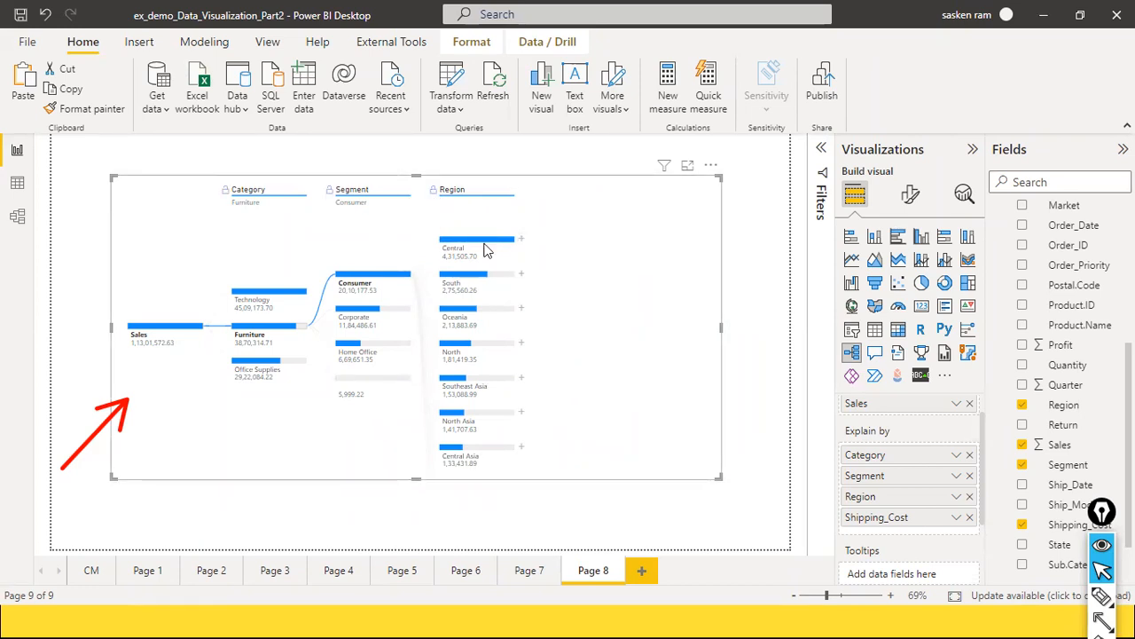
click(522, 242)
click(585, 293)
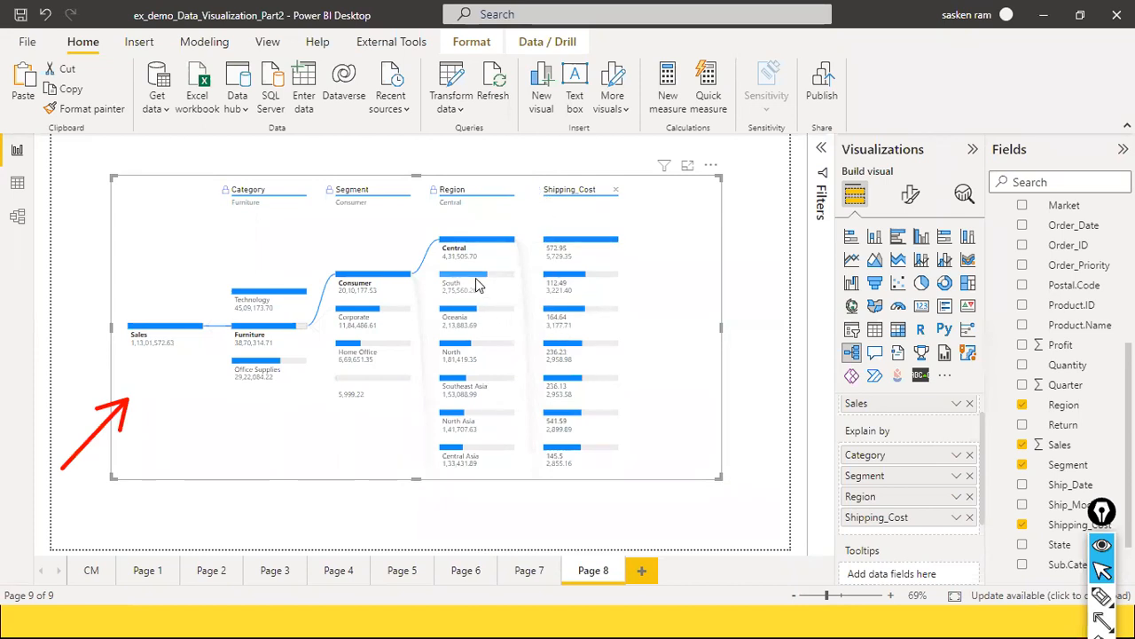
Step: Examine the South region's shipping costs, highlighting the path to the 246.07 node and clearing the highlight again
click(477, 284)
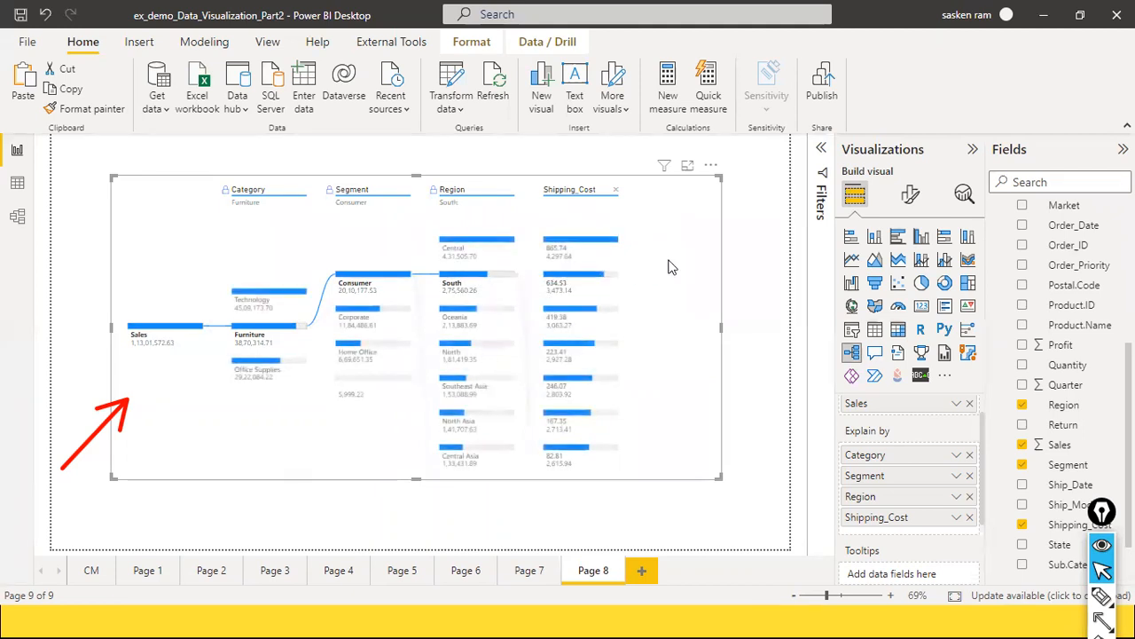
click(566, 381)
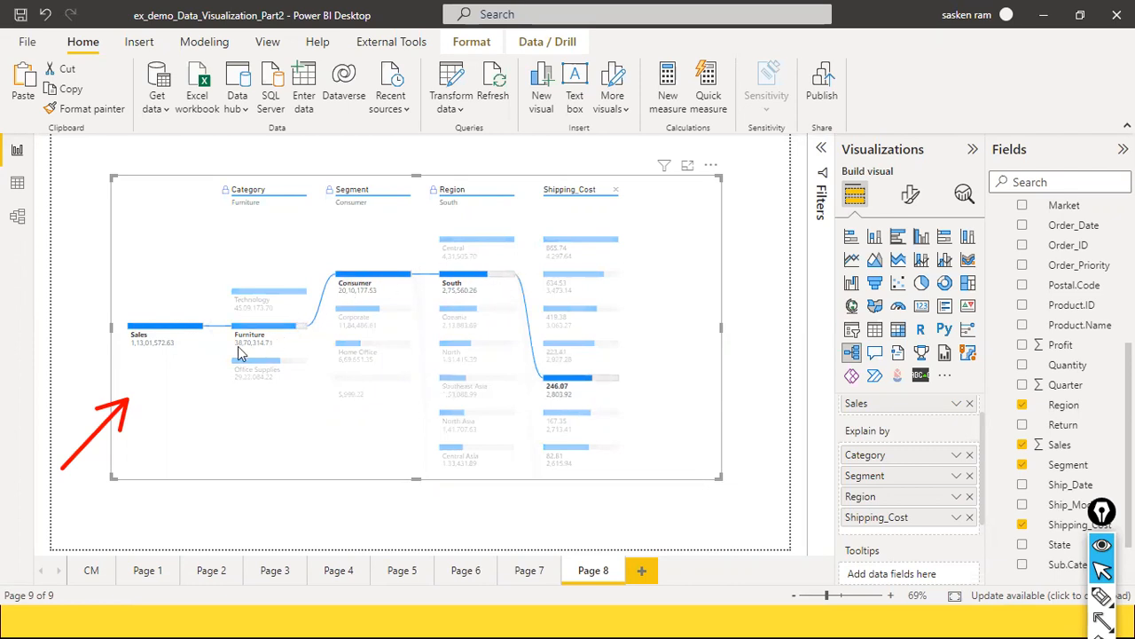
click(679, 369)
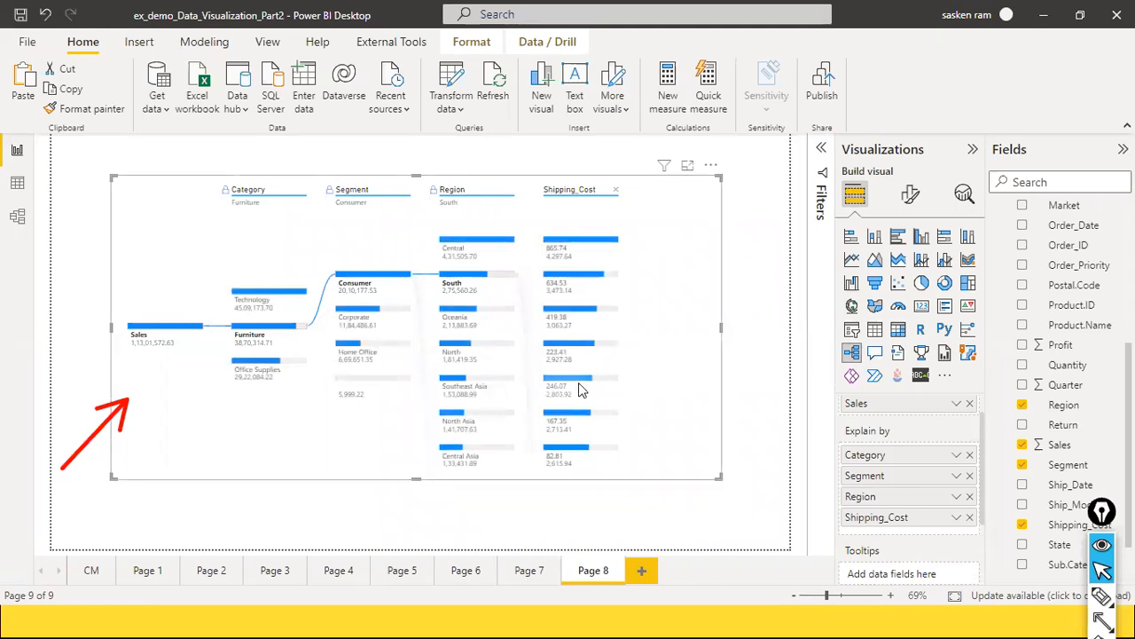
mouse_move(583, 380)
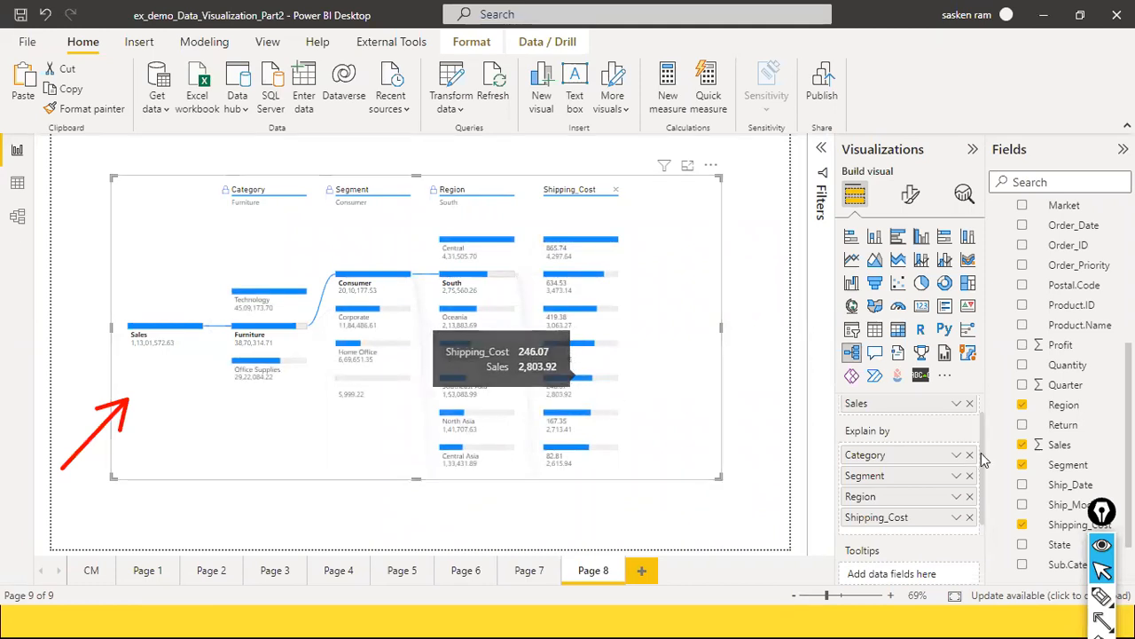
Step: Replace Shipping_Cost with Ship_Mode in the Explain by fields and split the Central node by Ship_Mode
click(969, 516)
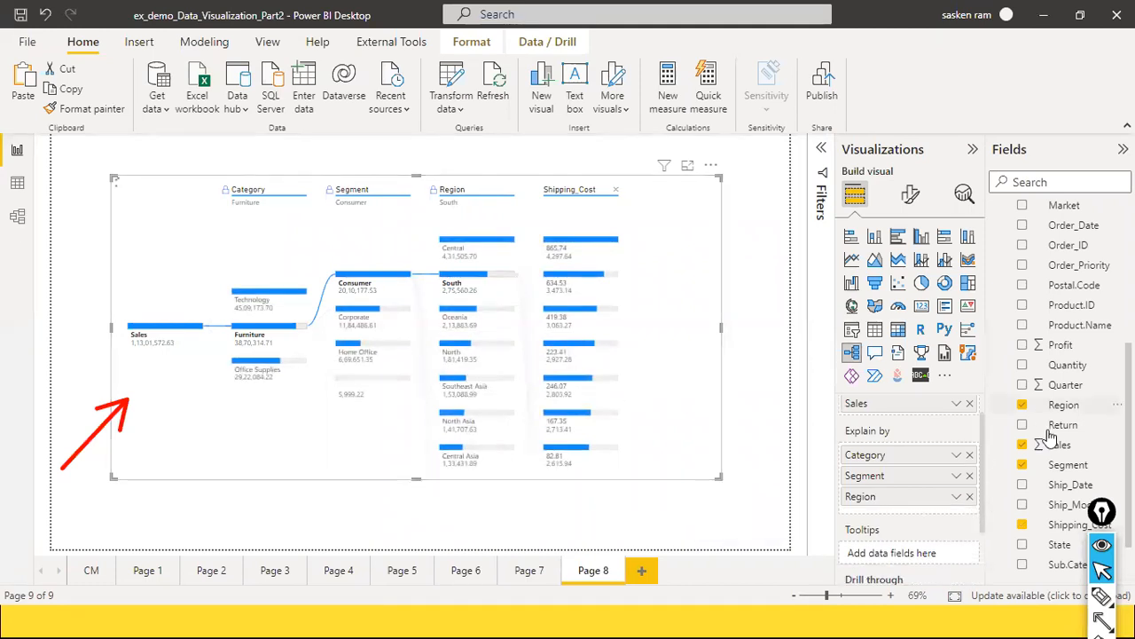
scroll(1046, 425, down, 1)
drag(1074, 448, 936, 517)
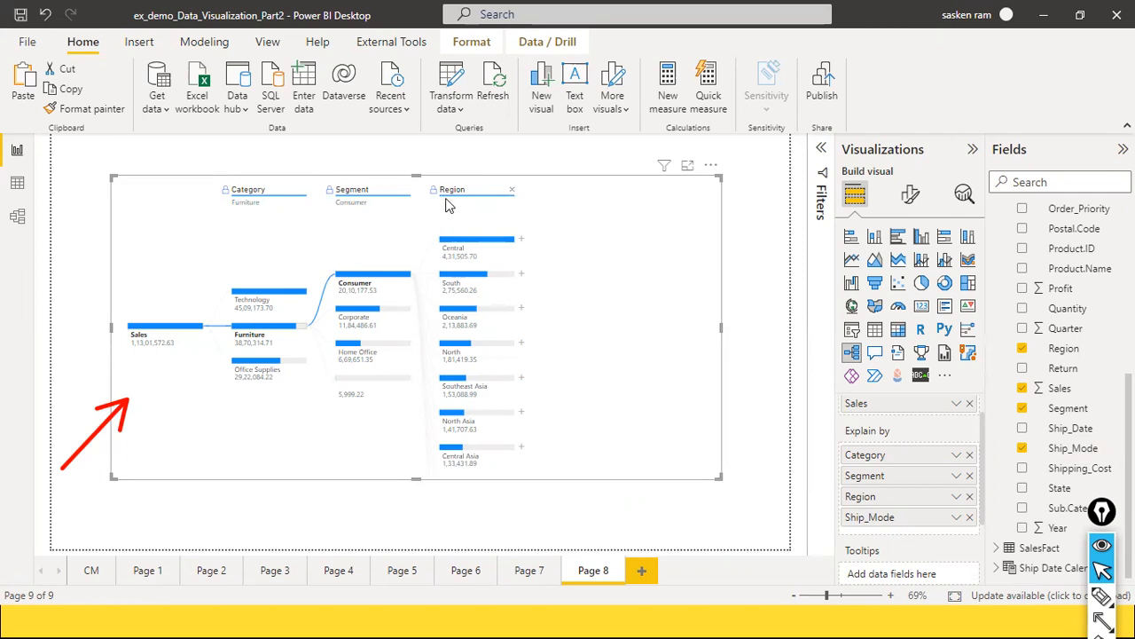
click(521, 241)
click(569, 297)
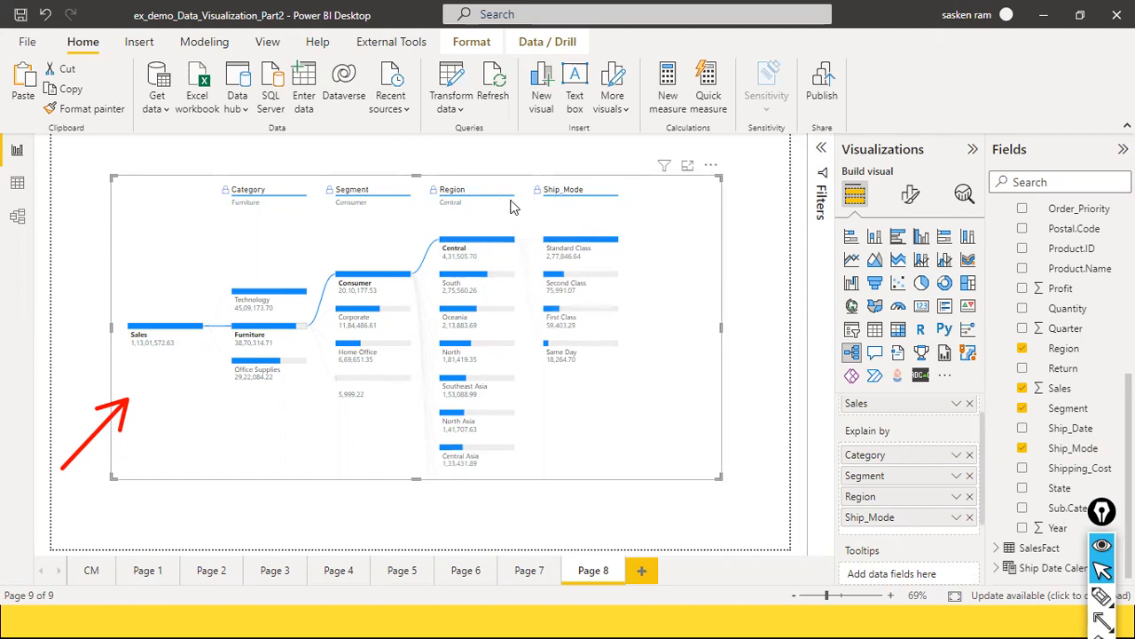
Step: Remove the Ship_Mode level and split the Central node with the High value option instead
mouse_move(469, 295)
click(614, 189)
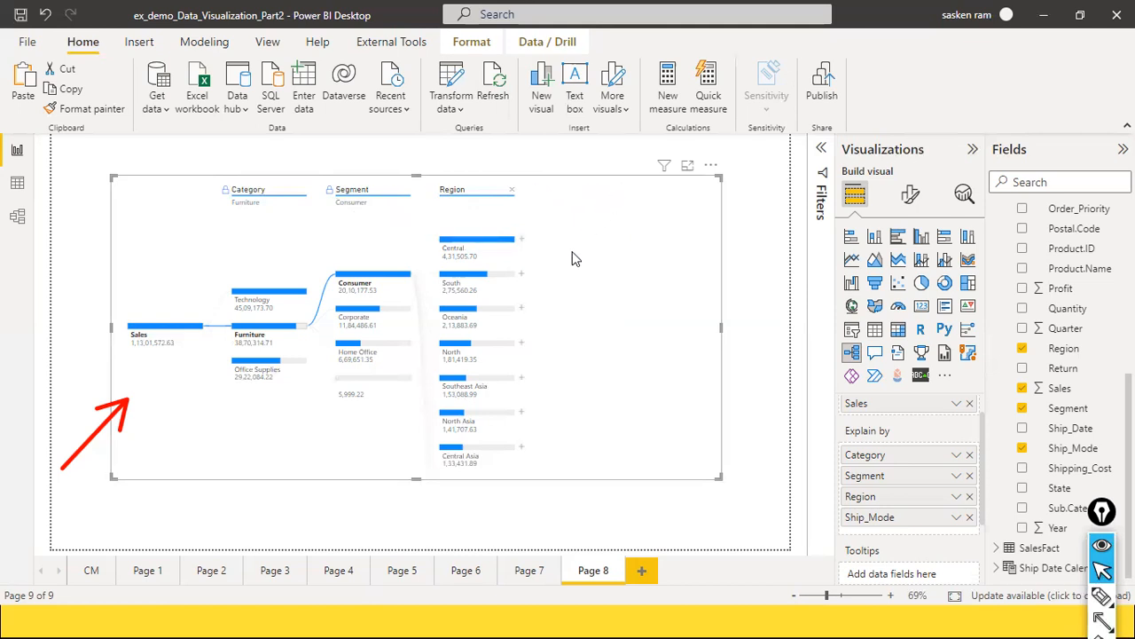
click(521, 239)
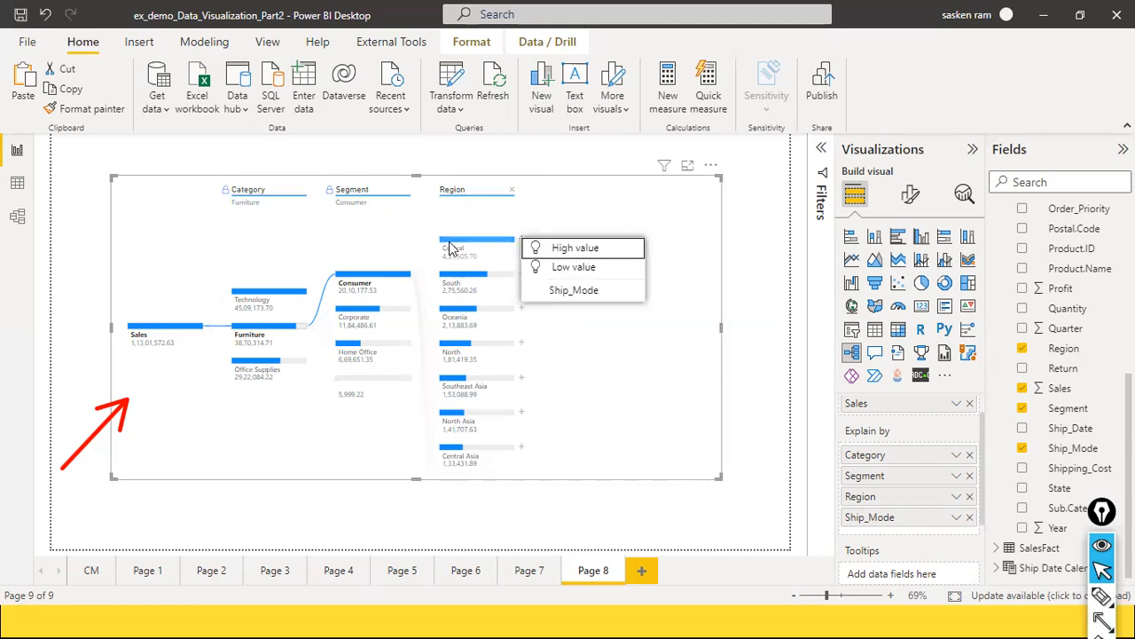
click(610, 250)
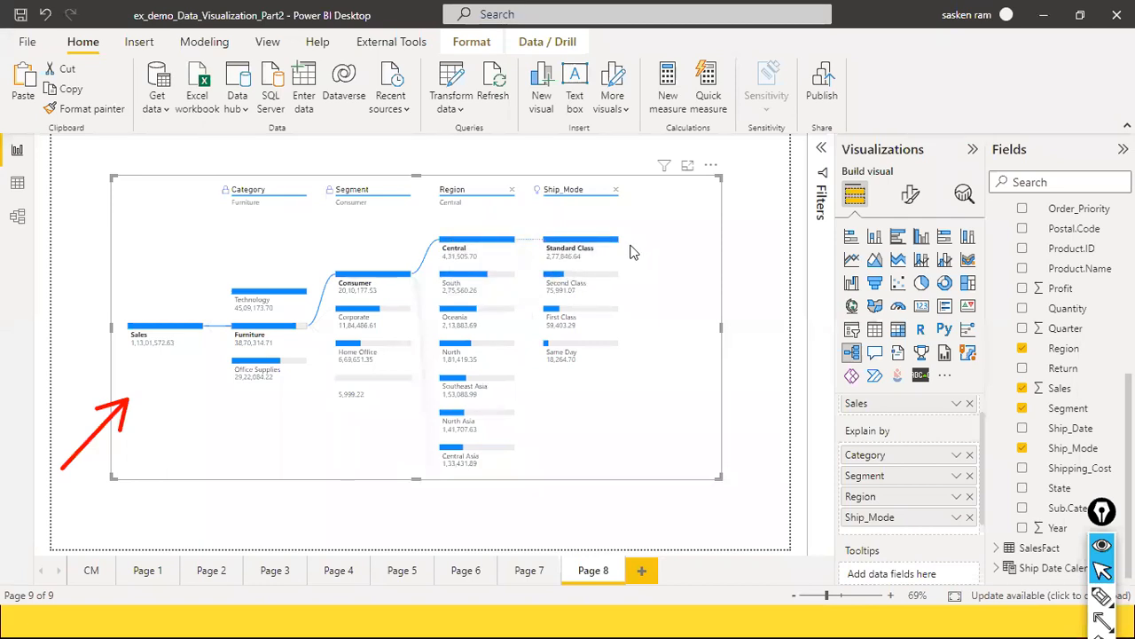
Step: Compare the tree's sales breakdown for Technology, Office Supplies and Furniture, leaving the Technology branch expanded
mouse_move(446, 257)
click(266, 291)
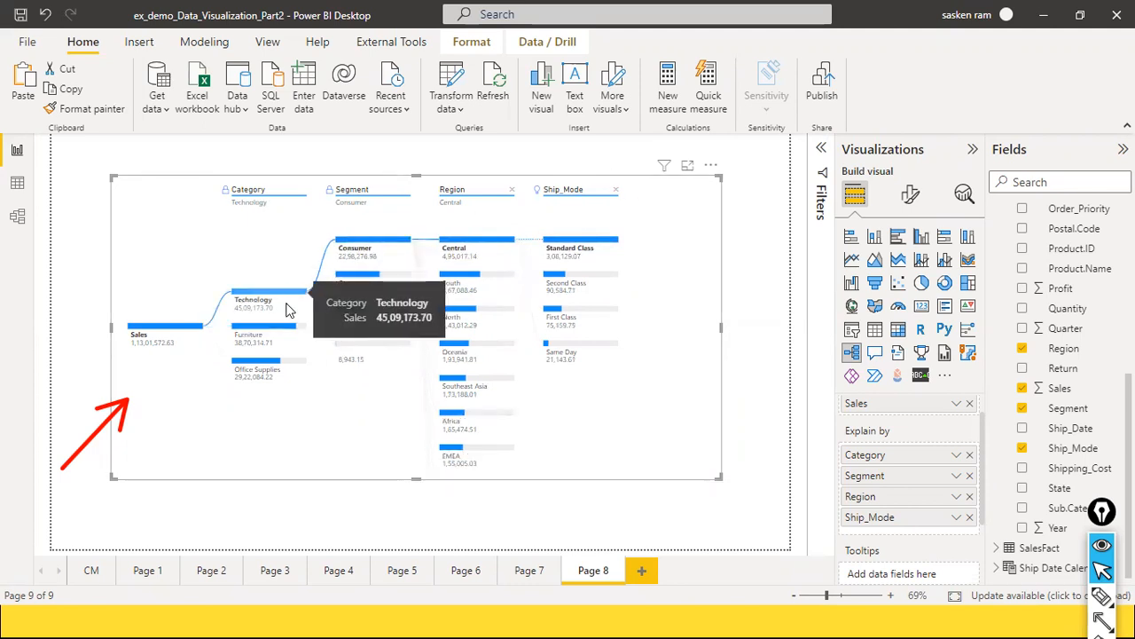
click(278, 364)
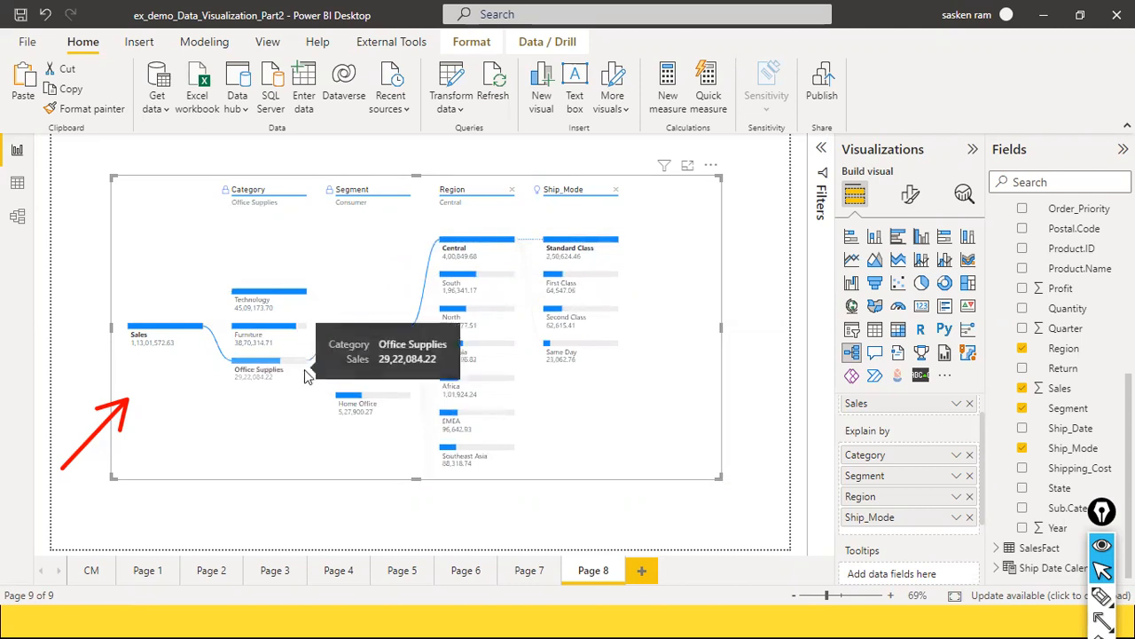
click(294, 321)
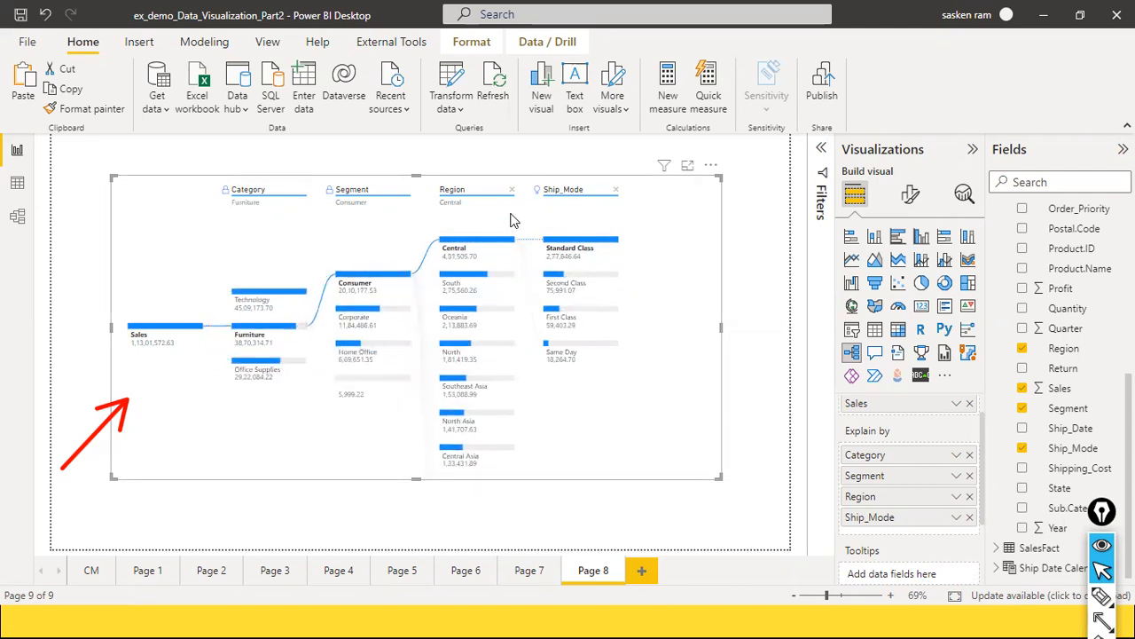
click(283, 293)
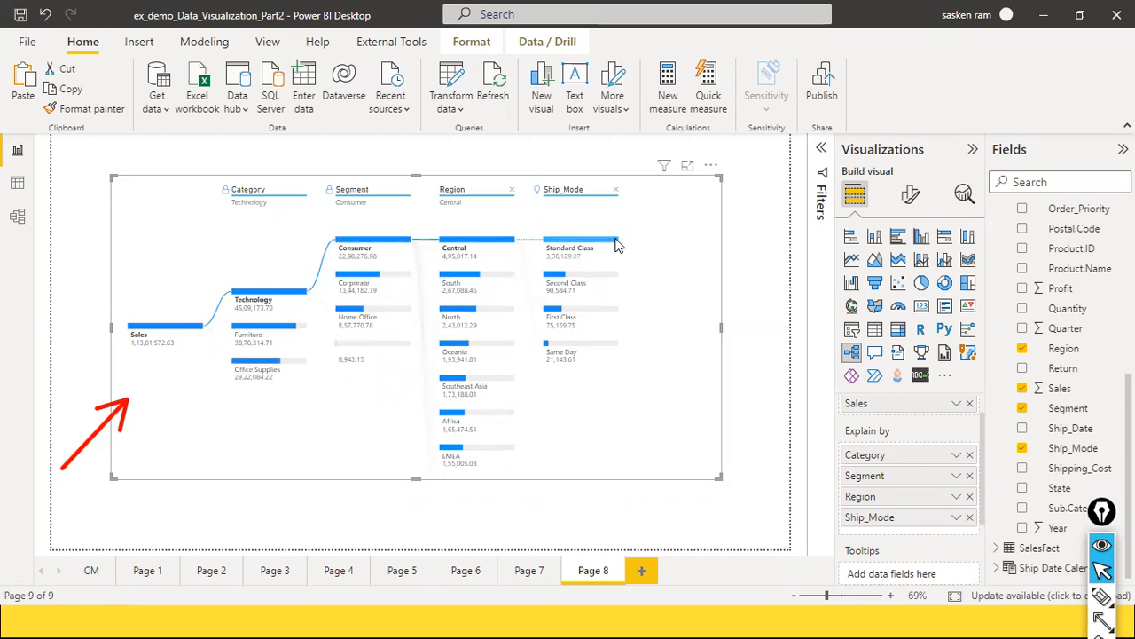
Step: Collapse the Central node's High value split and split the node by Ship_Mode instead
click(507, 250)
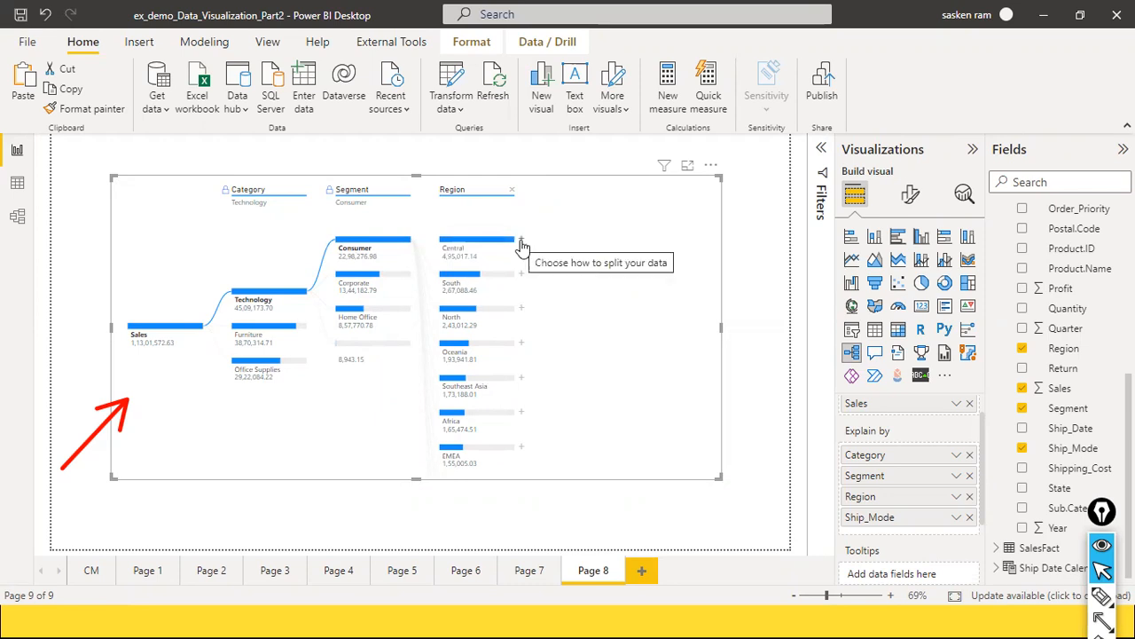
click(522, 245)
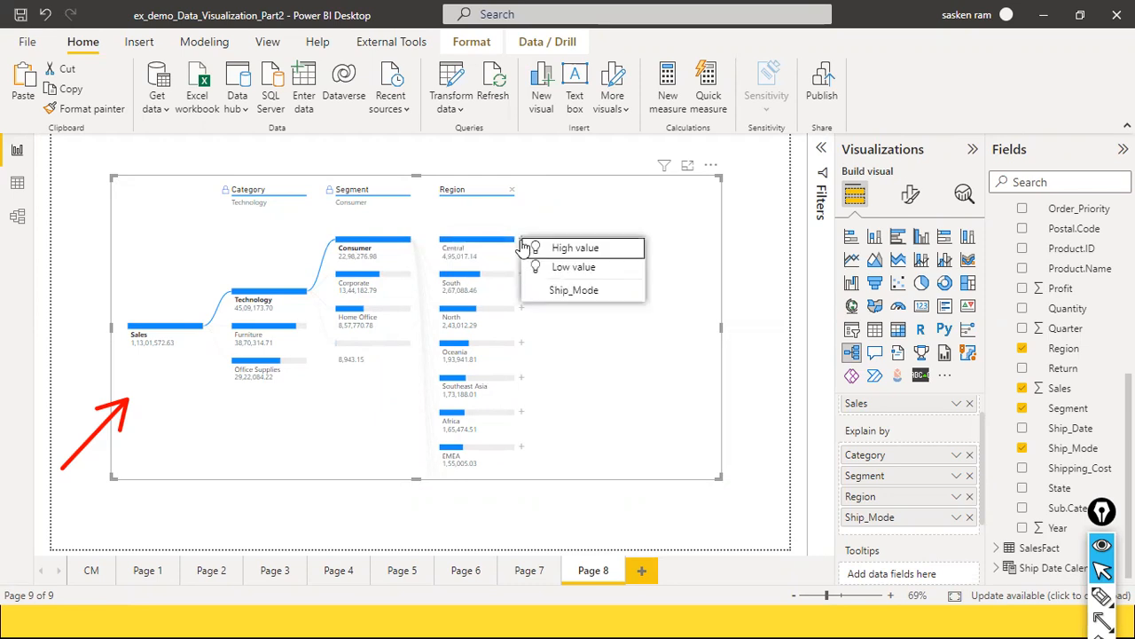
click(583, 299)
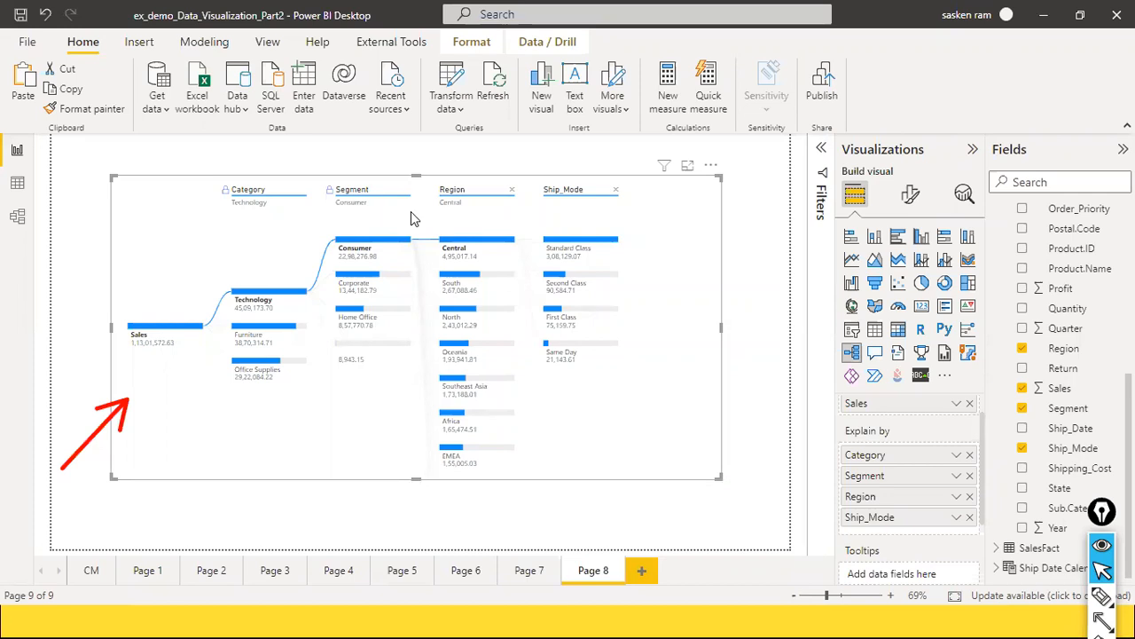
Step: Switch to the presentation's Decomposition Tree slide to review it, and return to the Power BI report
mouse_move(588, 290)
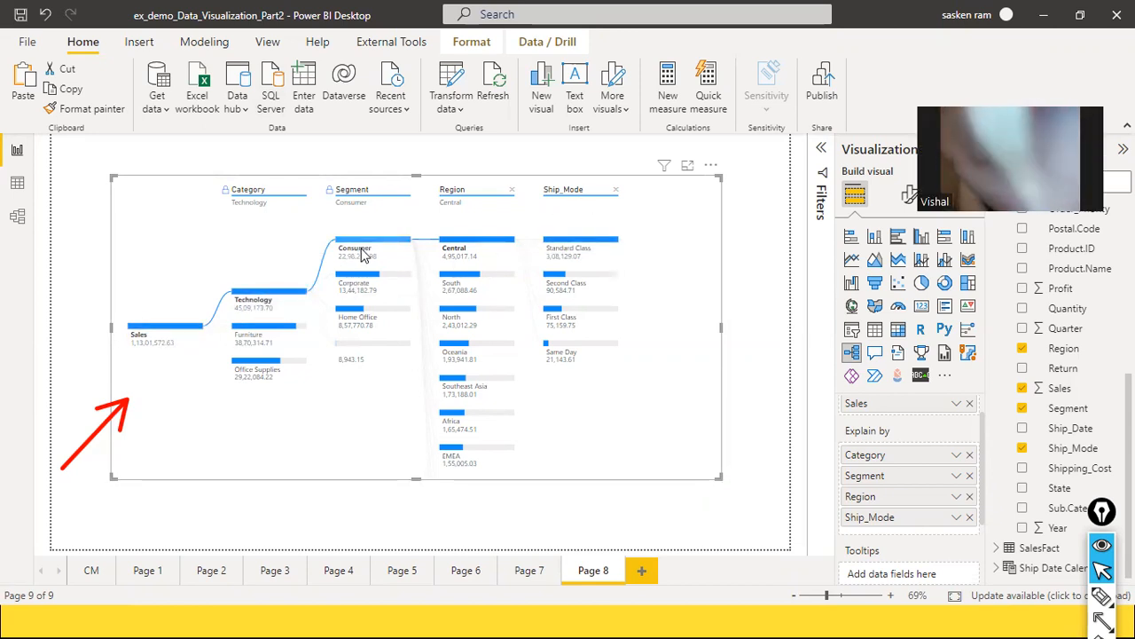
mouse_move(362, 255)
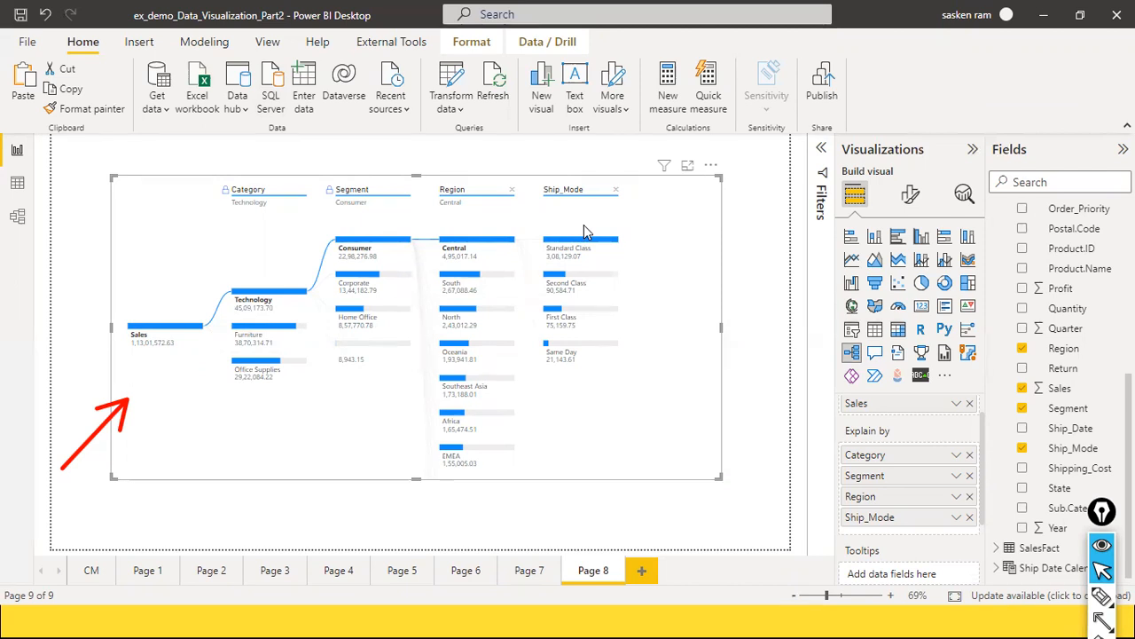
key(alt+Tab)
key(alt+Tab)
key(alt+Tab)
key(alt+Tab)
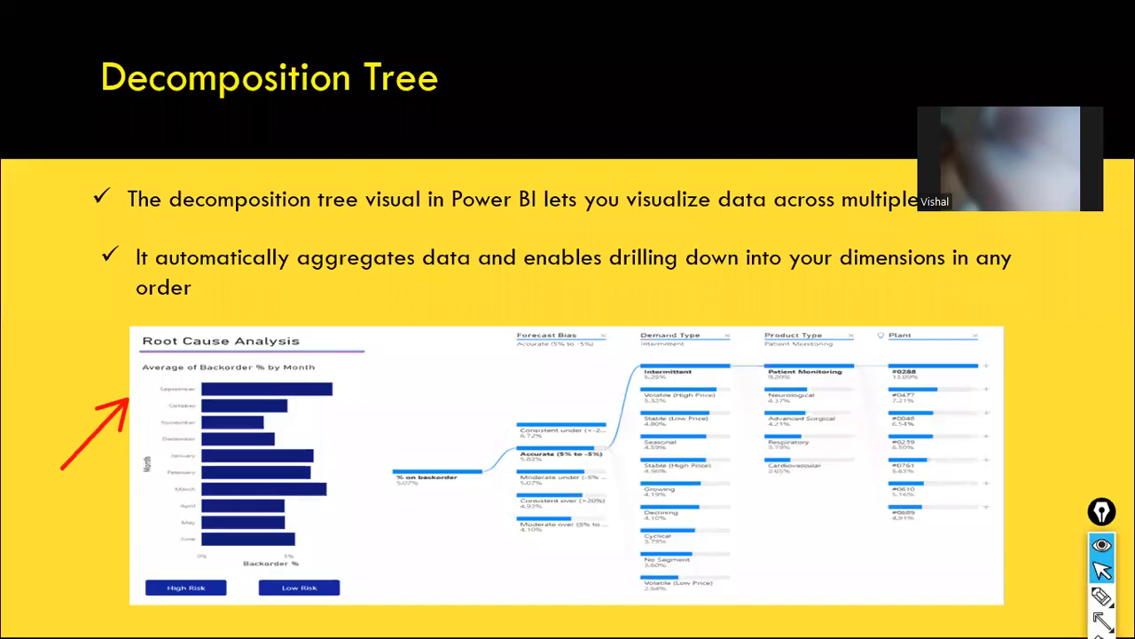
key(alt+Tab)
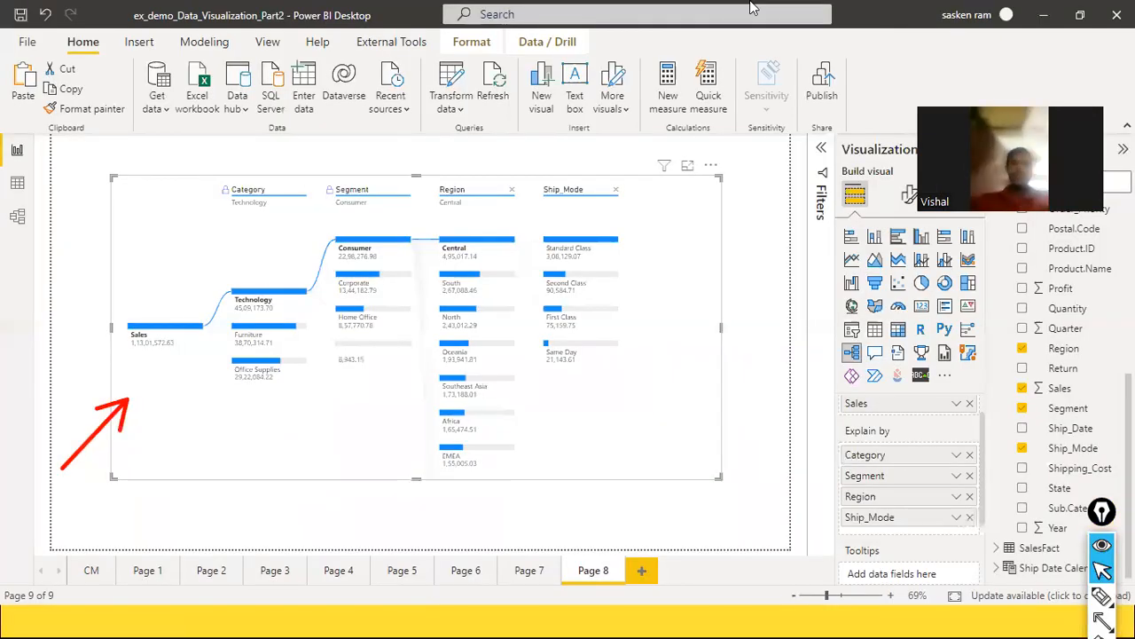